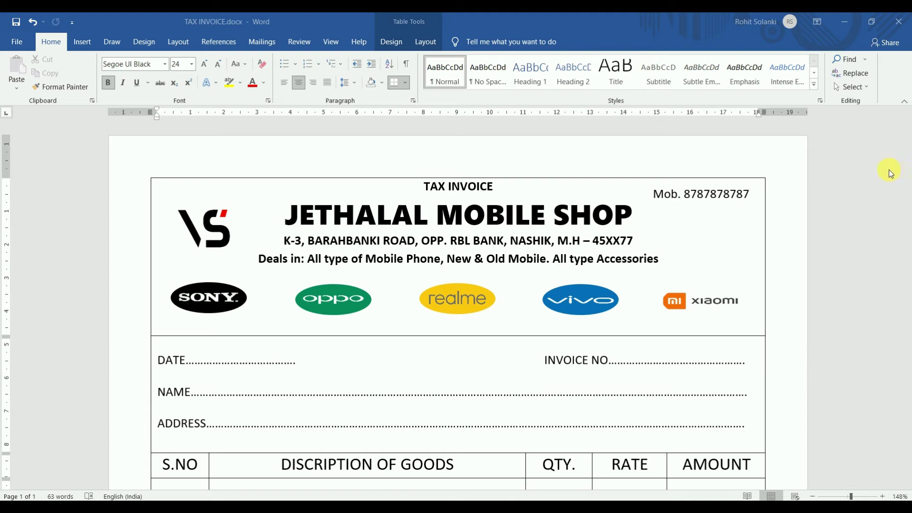
Scroll through the finished TAX INVOICE sample, zoom out, and start a blank Document1
mouse_move(908, 147)
mouse_down()
mouse_move(907, 383)
mouse_move(908, 149)
mouse_up()
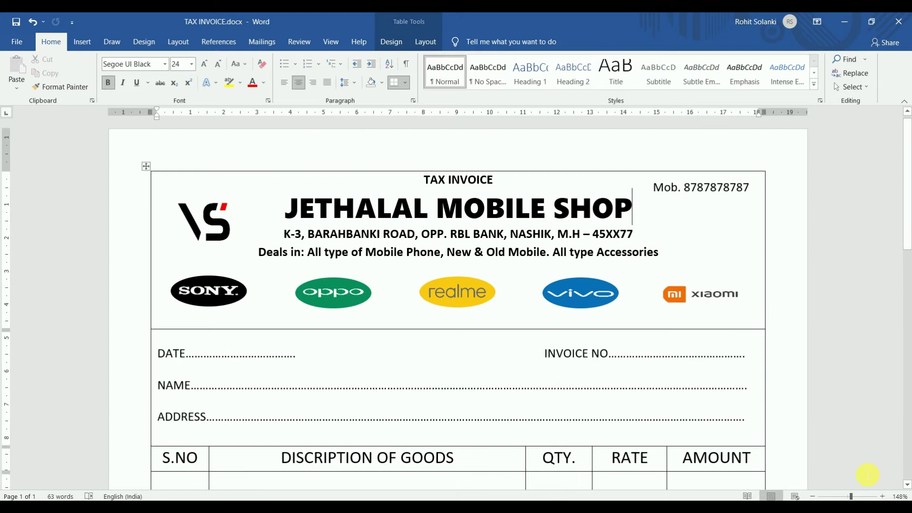
drag(851, 497, 841, 496)
mouse_move(907, 291)
mouse_down()
mouse_move(907, 395)
mouse_move(906, 266)
mouse_up()
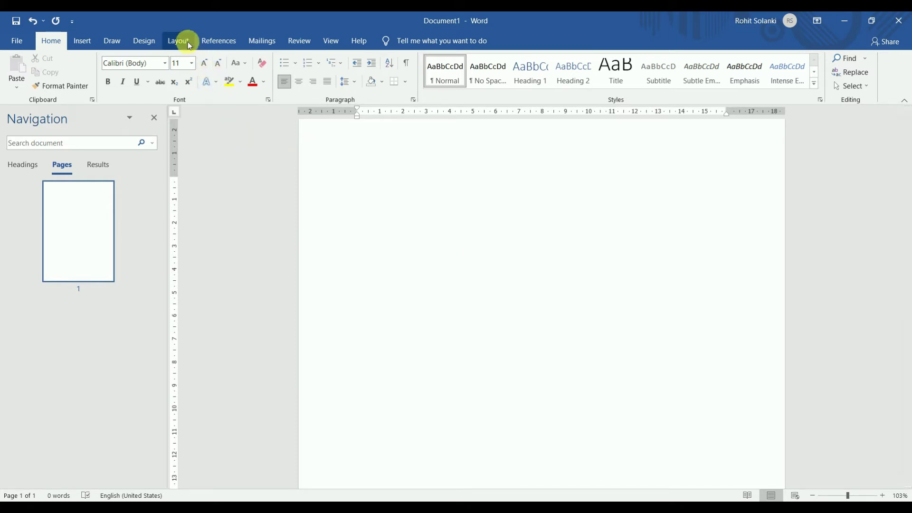
Apply the Narrow margin preset of 1.27 cm on all sides of the page
click(185, 41)
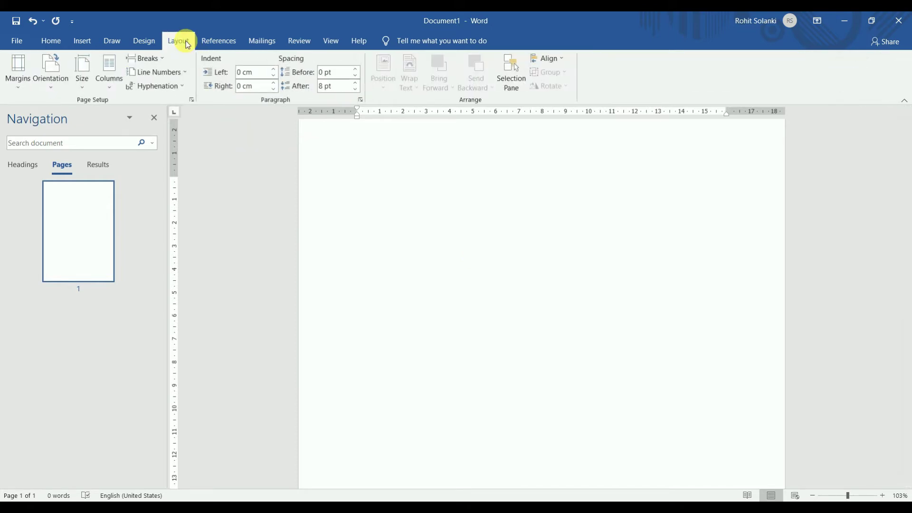
click(16, 88)
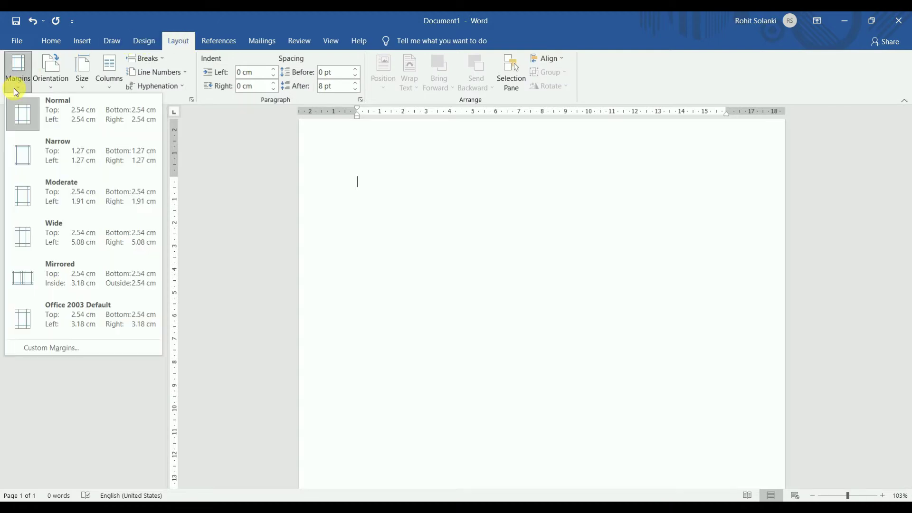
click(41, 157)
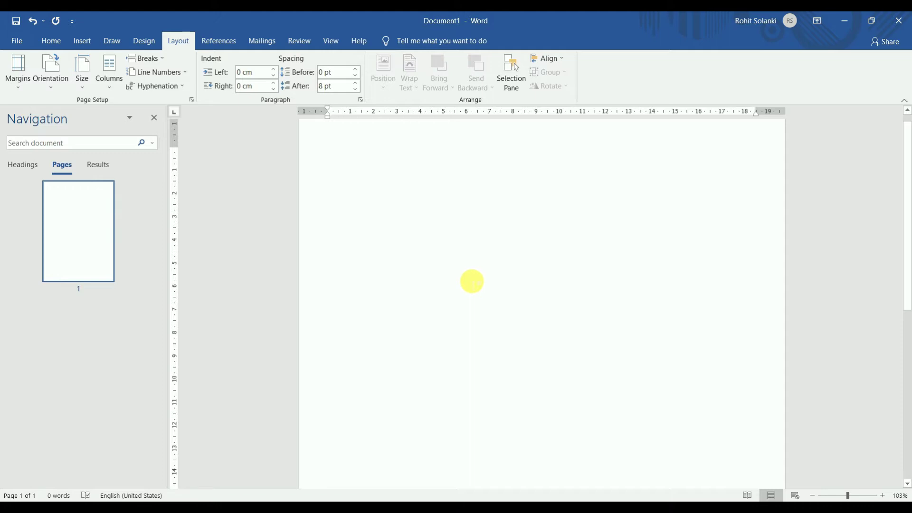
click(82, 38)
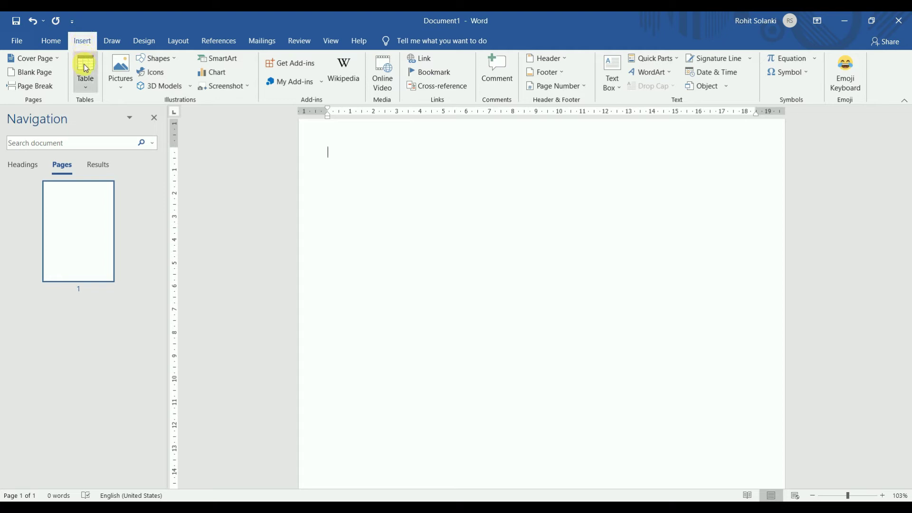
Insert a 5-column by 6-row table and drag its first row much taller
click(86, 68)
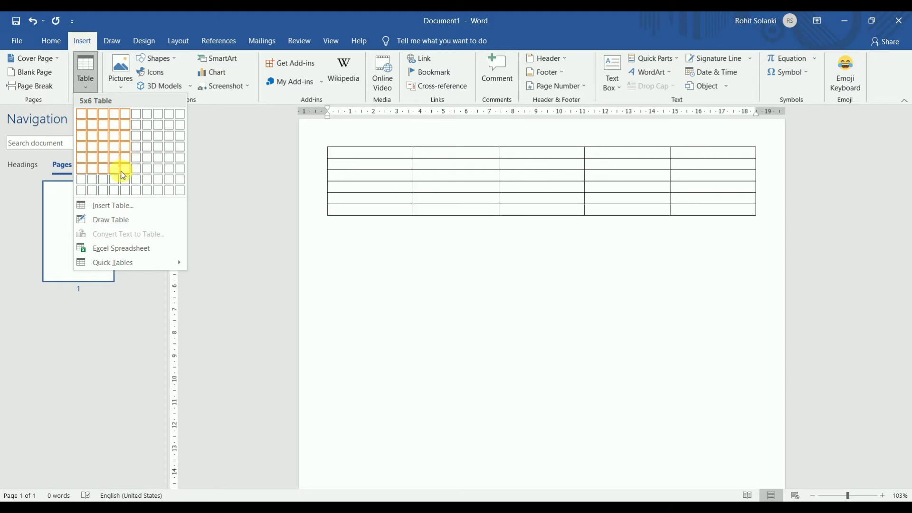
click(123, 175)
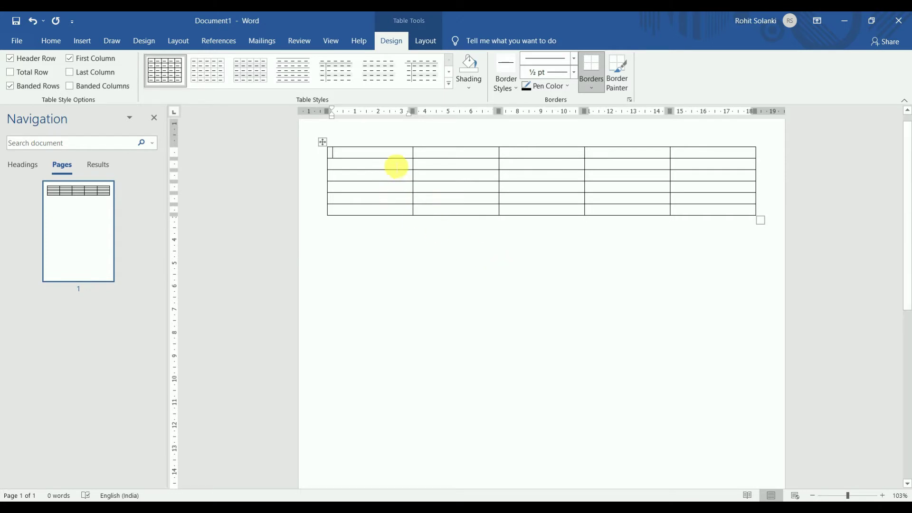
drag(400, 166, 400, 290)
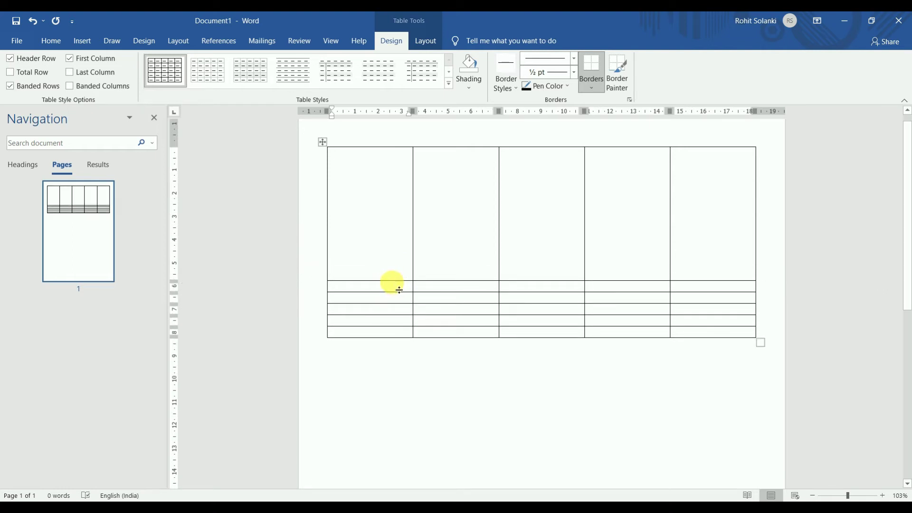
drag(392, 281, 387, 292)
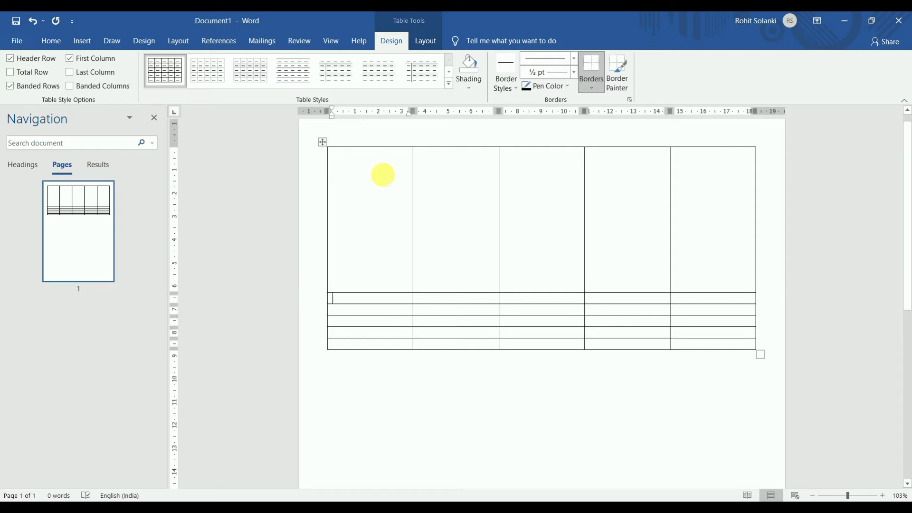
click(426, 41)
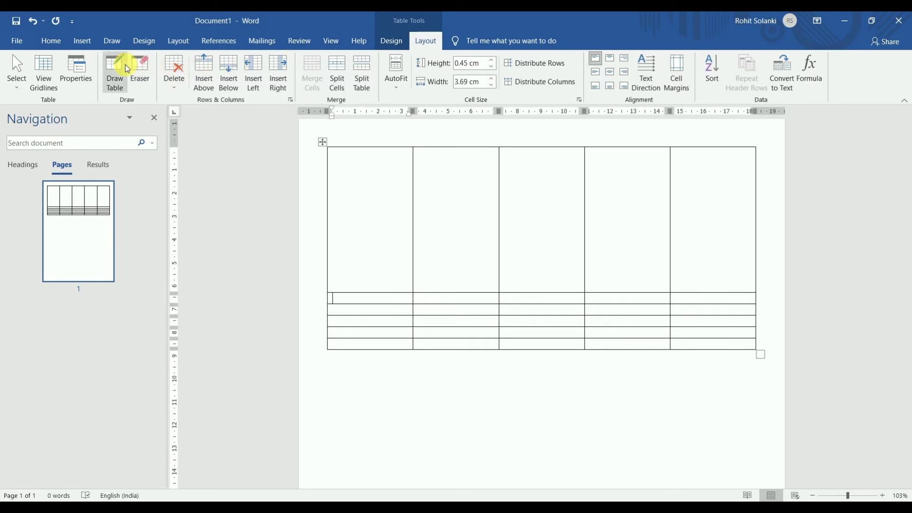
Erase the four inner column borders of the tall top row with the Eraser
click(140, 72)
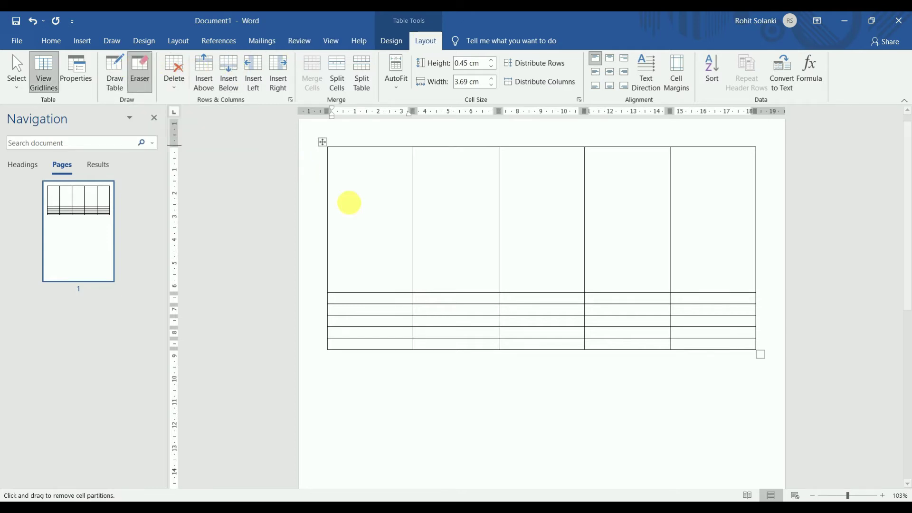
mouse_move(369, 210)
mouse_down()
mouse_move(656, 204)
mouse_move(711, 213)
mouse_up()
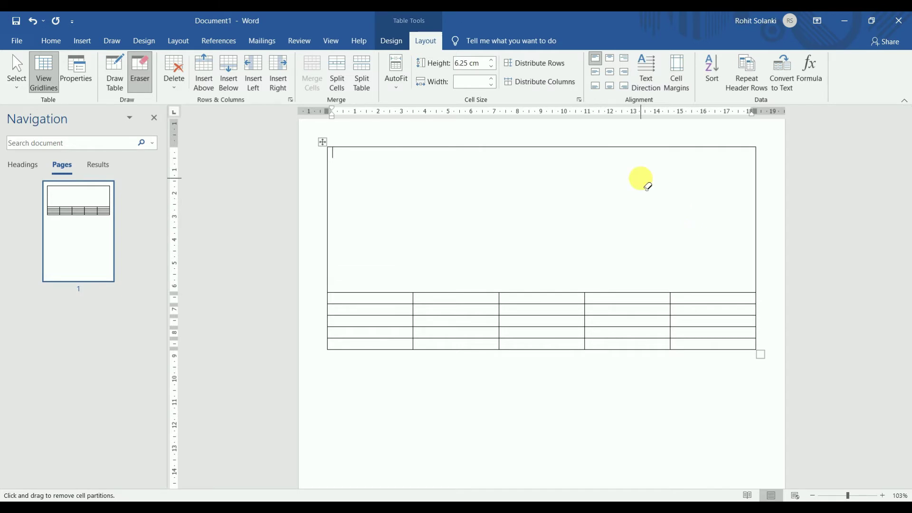
click(44, 47)
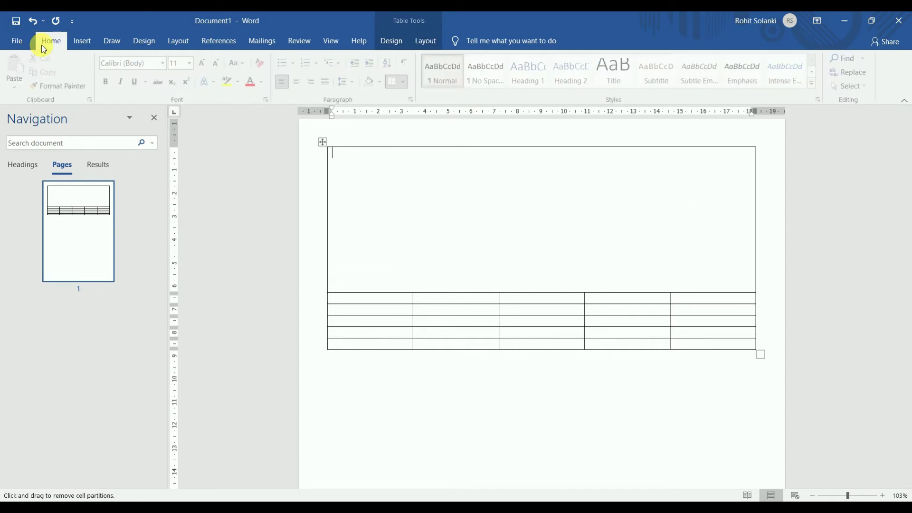
Type centred TAX INVOICE and JETHALAL MOBILE SHOP, making the shop name 36 pt bold Segoe UI Black
click(299, 82)
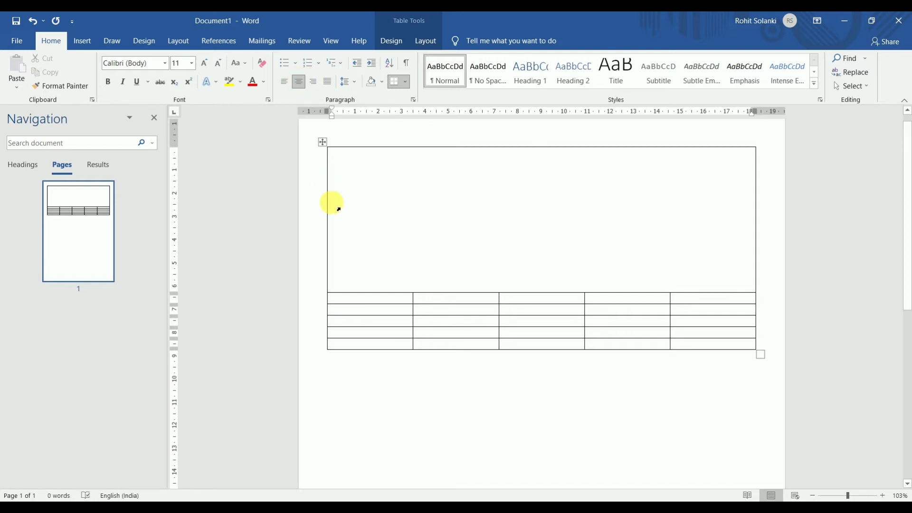
text(TAX)
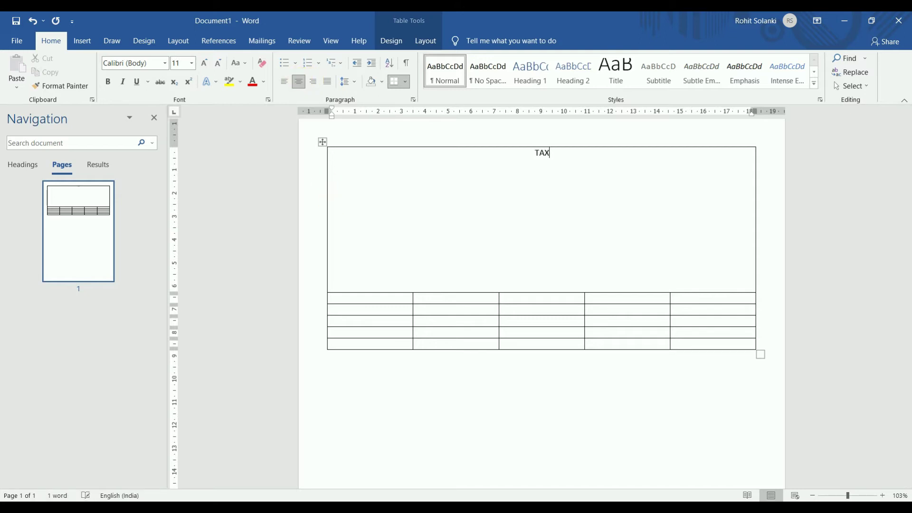
text( INVOICE JE)
text(THALA)
text(L MOBILE SHOP)
key(shift+Home)
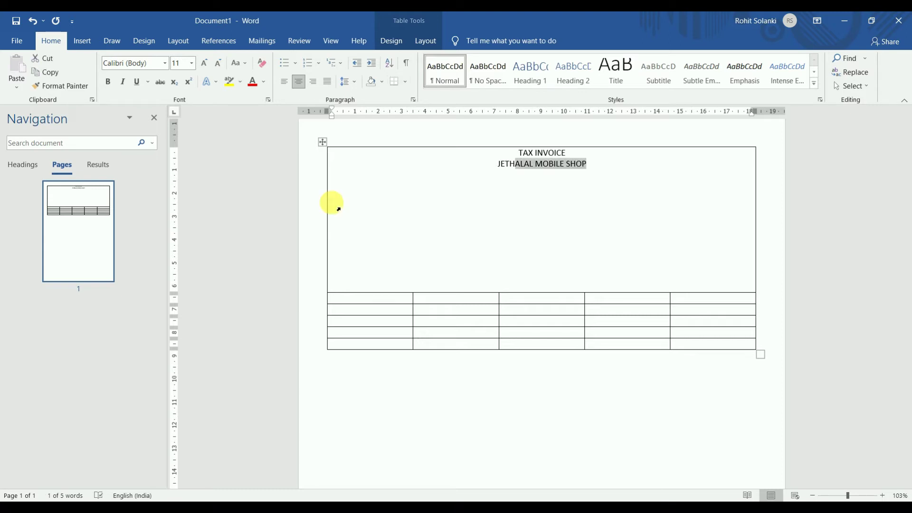
click(205, 63)
click(204, 63)
click(205, 62)
click(204, 63)
click(205, 63)
click(205, 62)
click(208, 64)
click(208, 64)
click(208, 64)
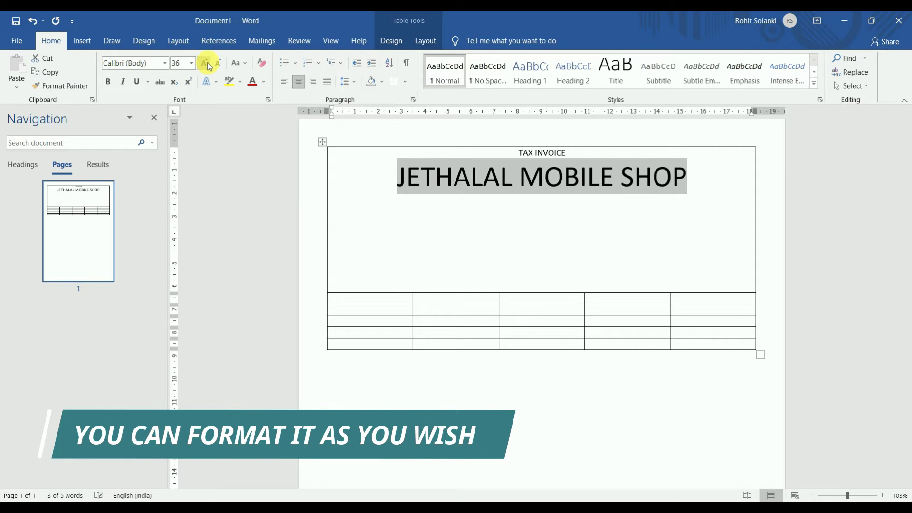
click(108, 82)
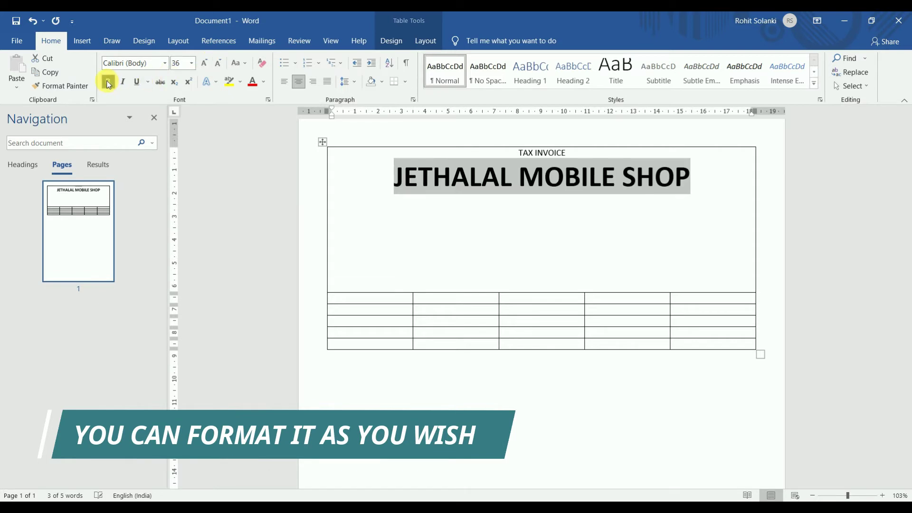
click(164, 64)
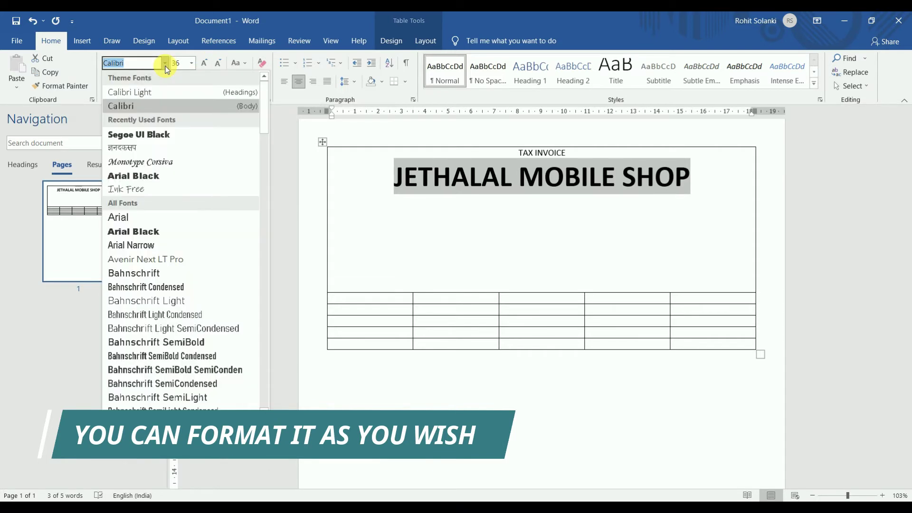
click(143, 134)
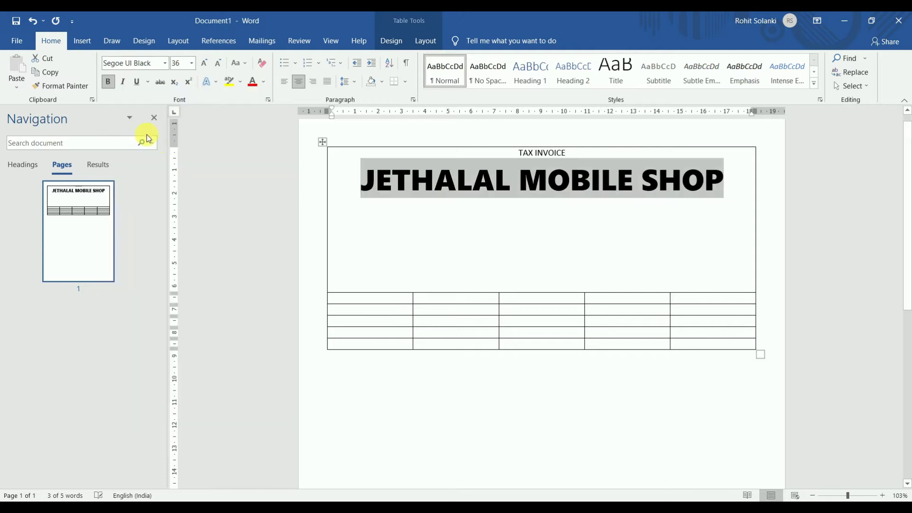
click(400, 252)
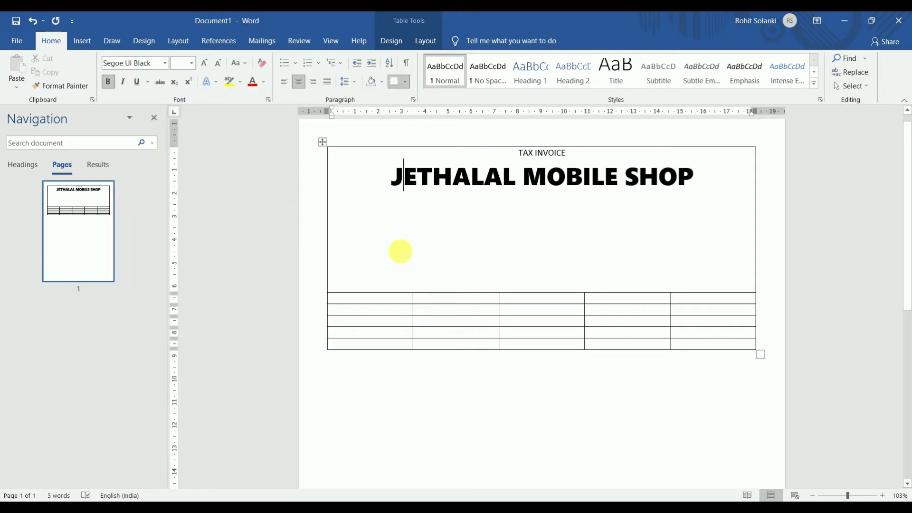
Paste the shop's address line and the 'Deals in' line below the heading
drag(572, 153, 522, 153)
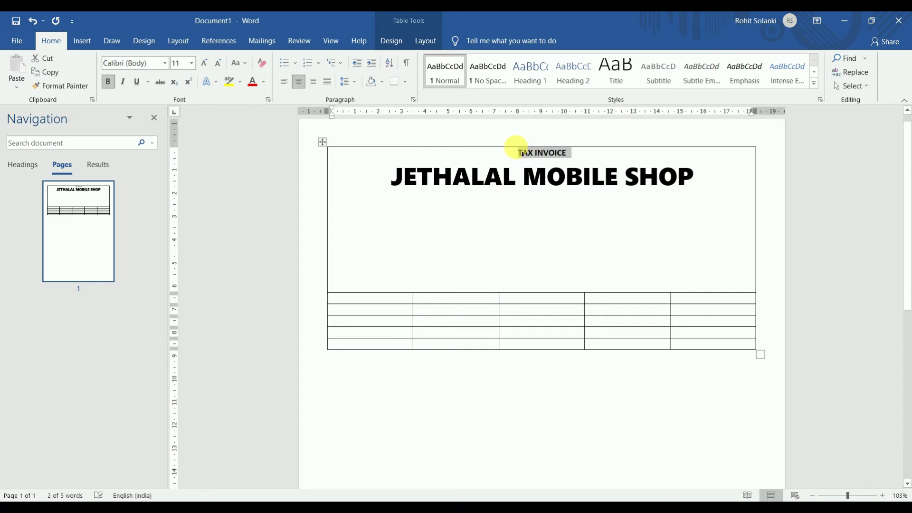
key(Down)
key(Down)
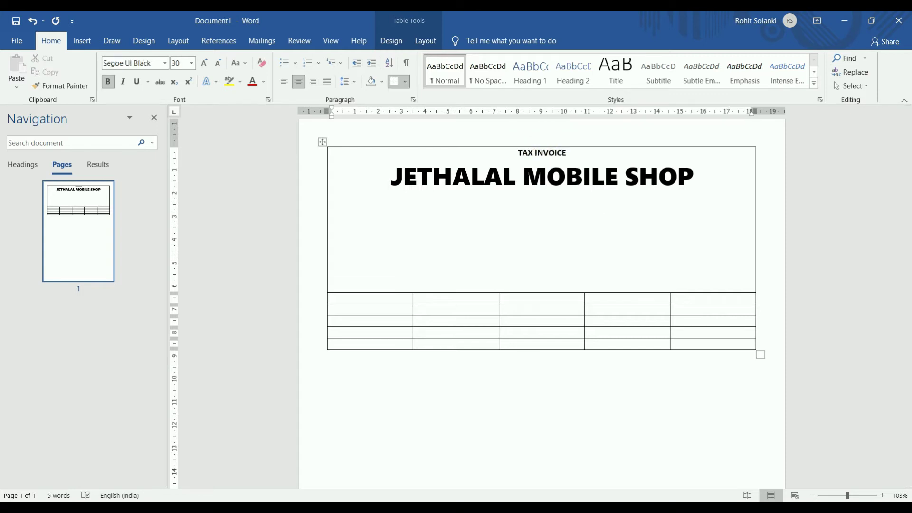
key(ctrl+v)
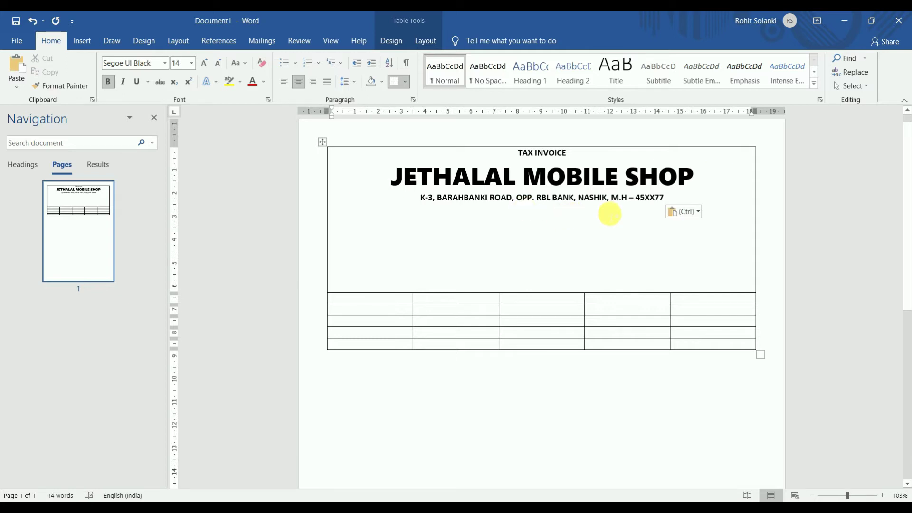
text(Deals in: All type of Mobile Phone, New & Old Mobile. All type Accessories)
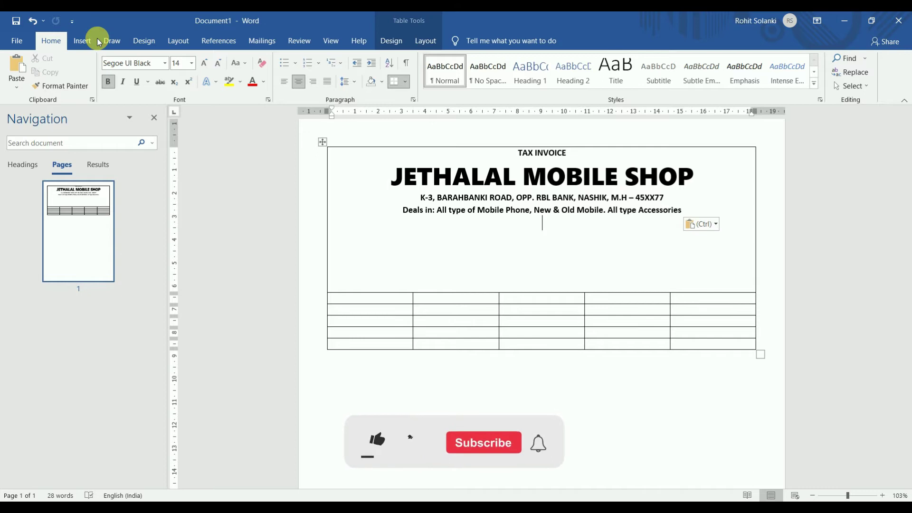
Draw an oval shape in the header cell below the deals line
click(86, 41)
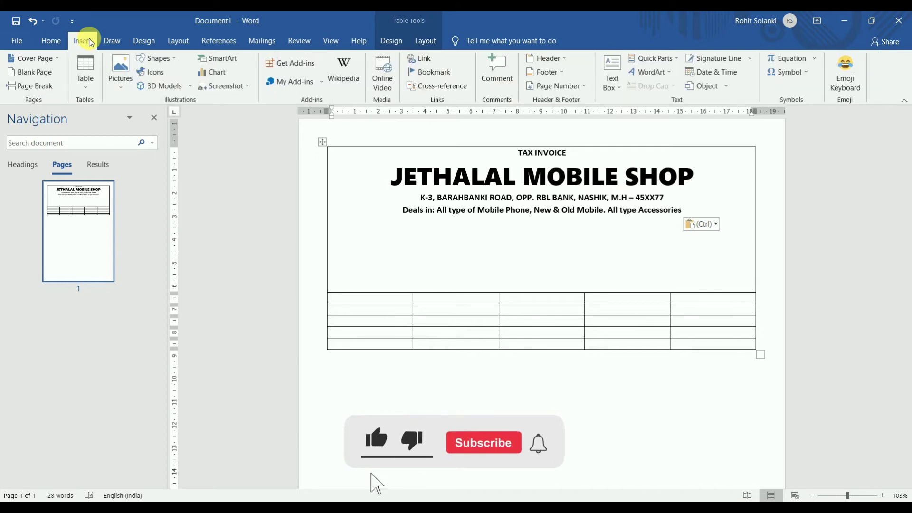
click(153, 59)
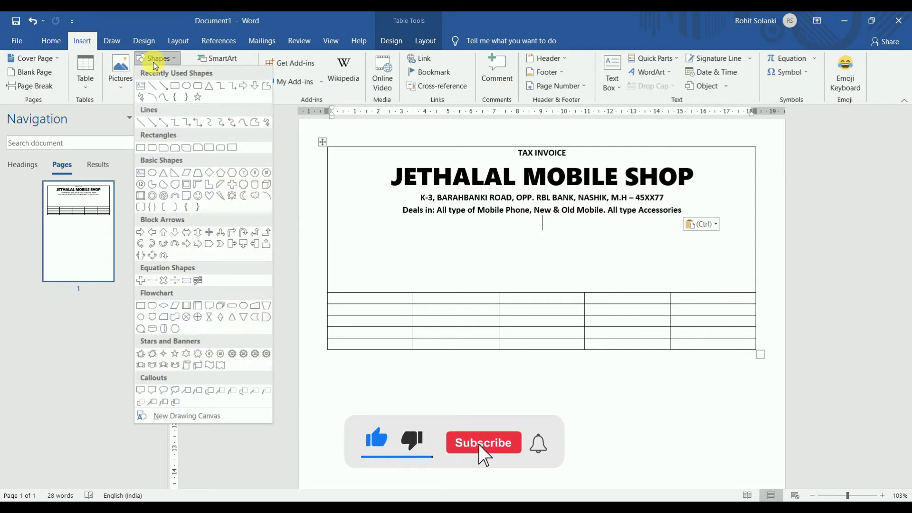
click(188, 87)
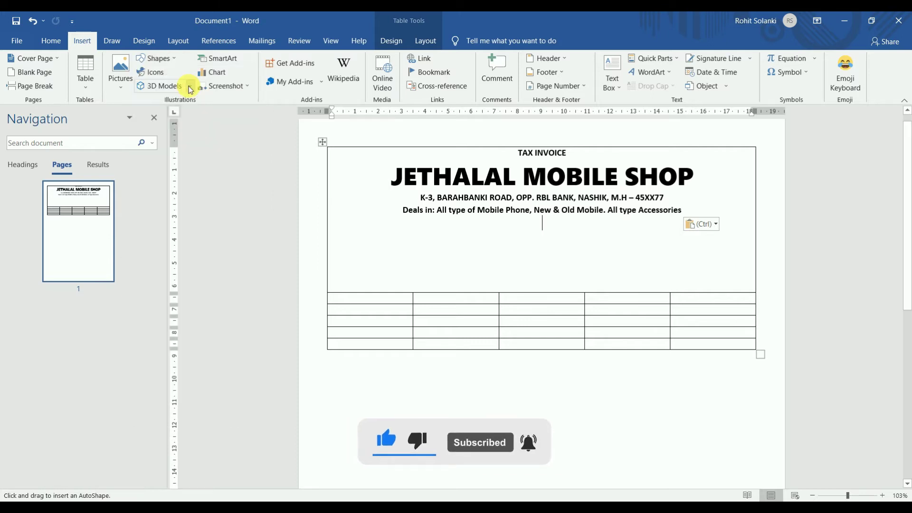
mouse_move(335, 223)
mouse_down()
mouse_move(415, 277)
mouse_move(404, 250)
mouse_up()
Copy and paste the oval repeatedly, spreading the copies into a row of five across the cell
click(418, 226)
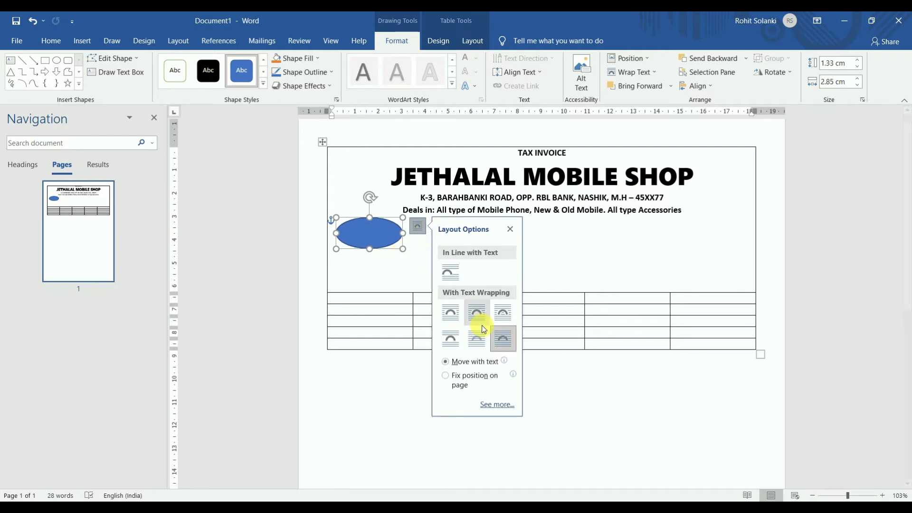
right_click(362, 233)
key(Escape)
right_click(384, 258)
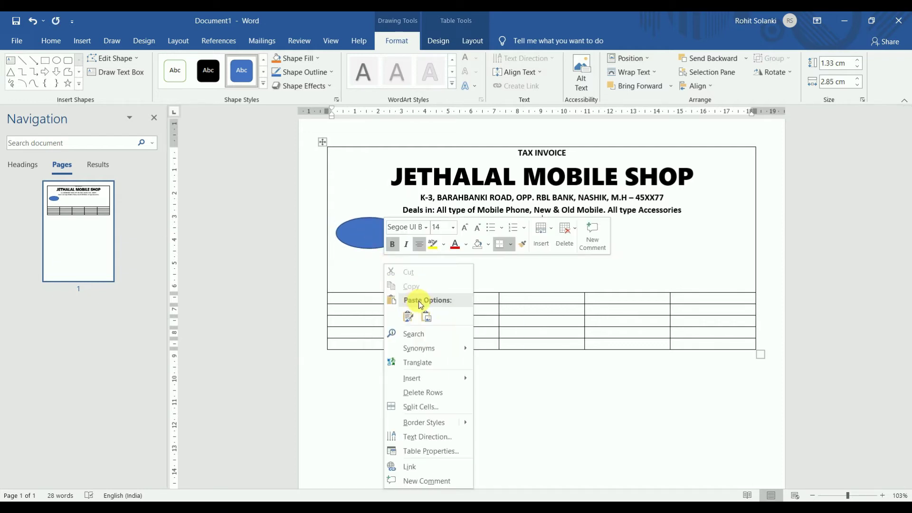
click(408, 315)
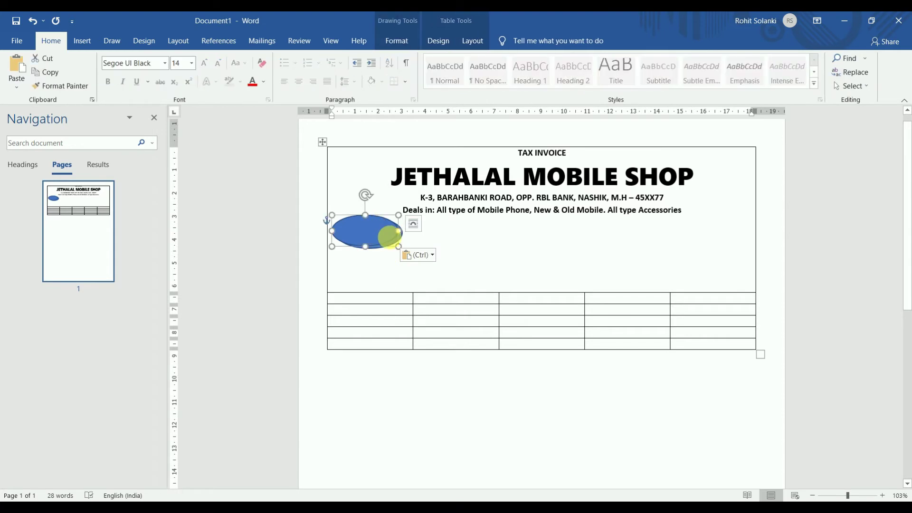
drag(378, 233, 461, 236)
right_click(461, 236)
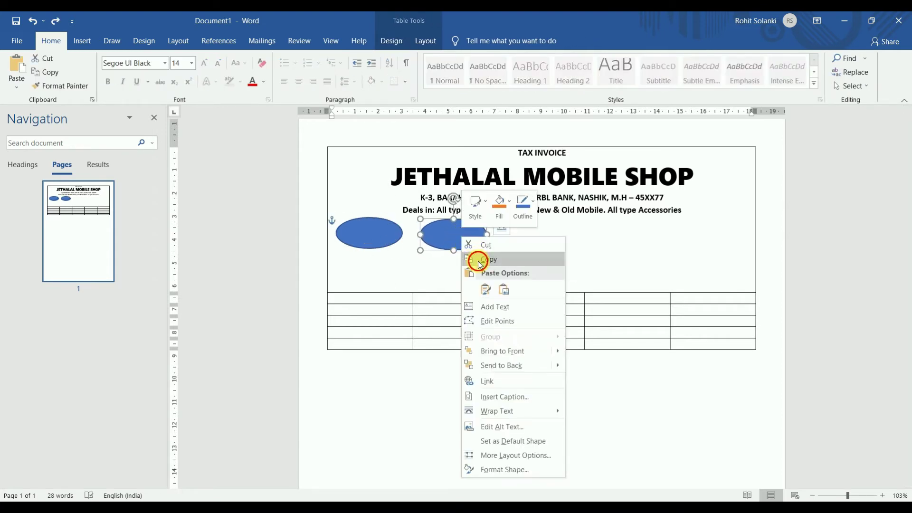
click(478, 260)
right_click(623, 287)
click(645, 116)
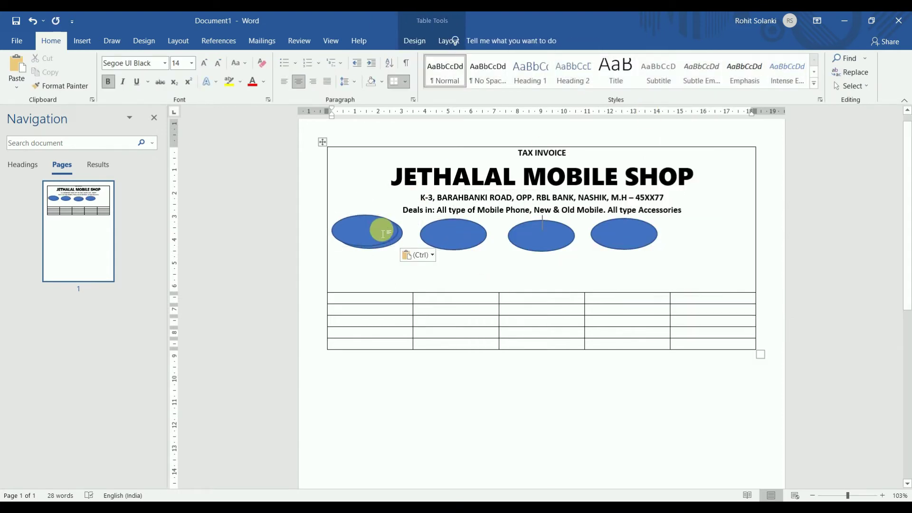
drag(377, 229, 709, 238)
click(451, 271)
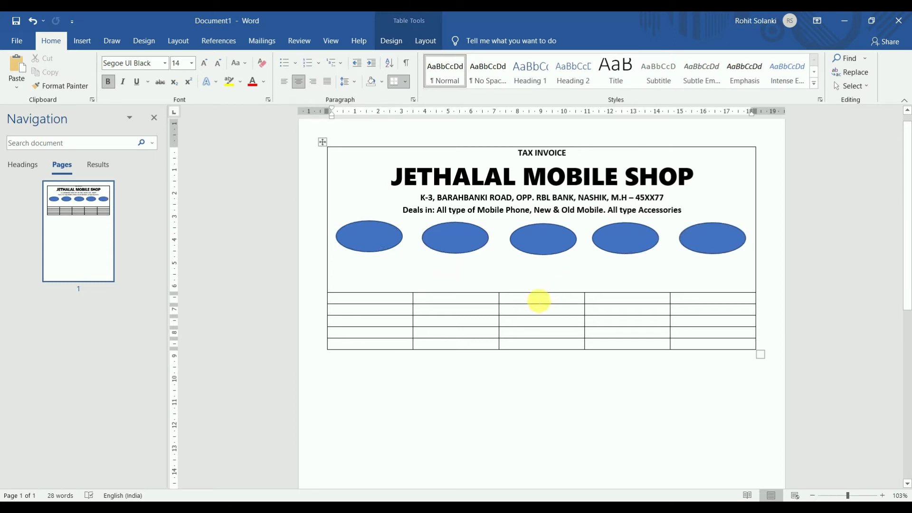
Raise the table grid to just below the ovals and stretch the row beneath them much taller
drag(543, 292, 541, 278)
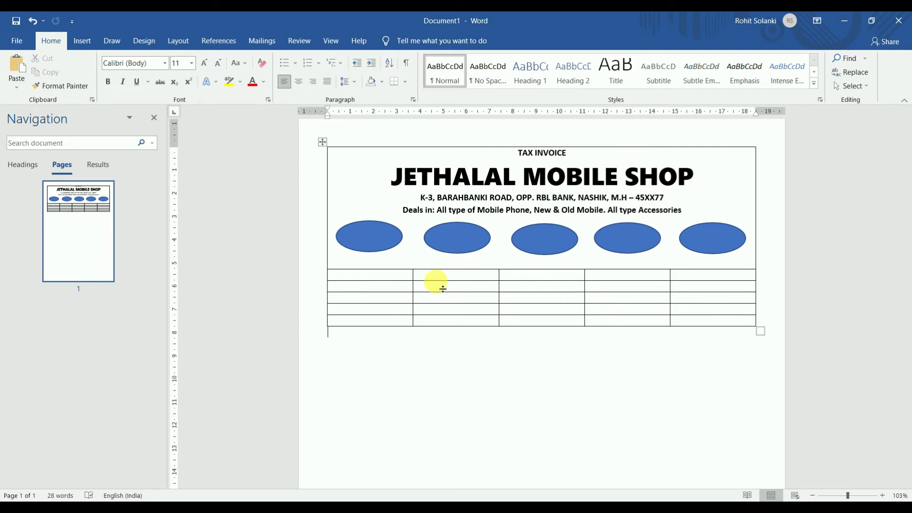
drag(443, 288, 436, 370)
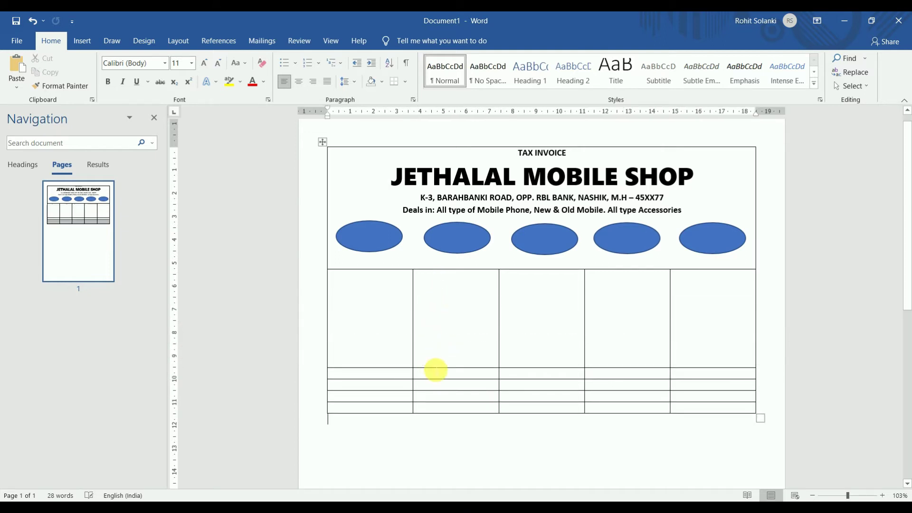
click(373, 344)
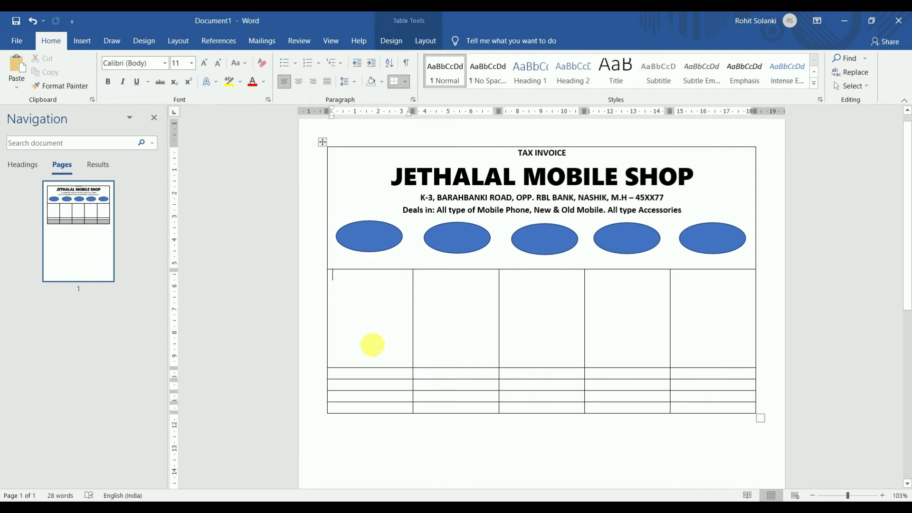
Erase the inner column dividers of the tall row under the ovals with the Eraser
click(424, 38)
click(140, 73)
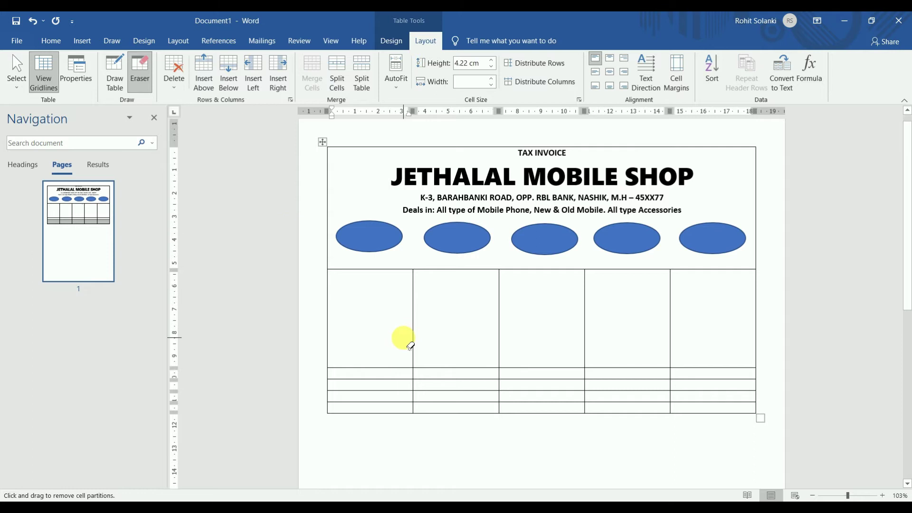
mouse_move(403, 337)
mouse_down()
mouse_move(637, 307)
mouse_move(716, 328)
mouse_up()
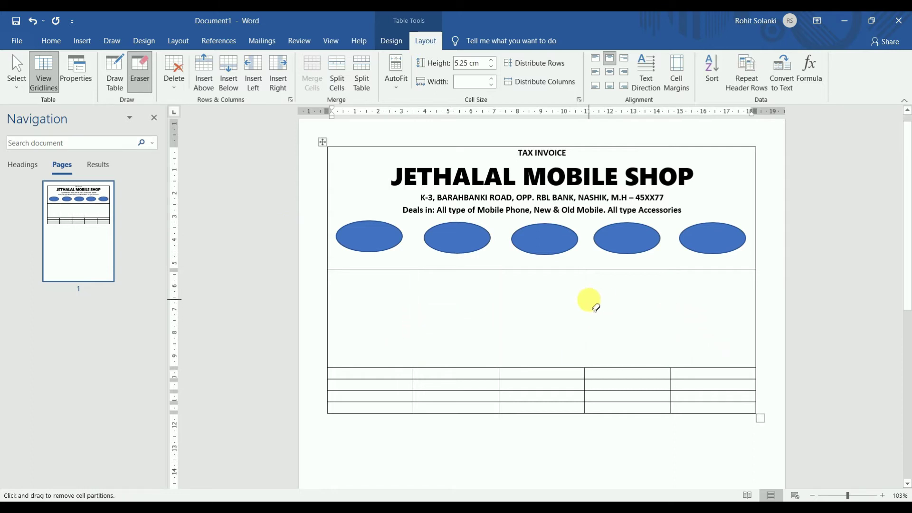
key(Escape)
text(DATE)
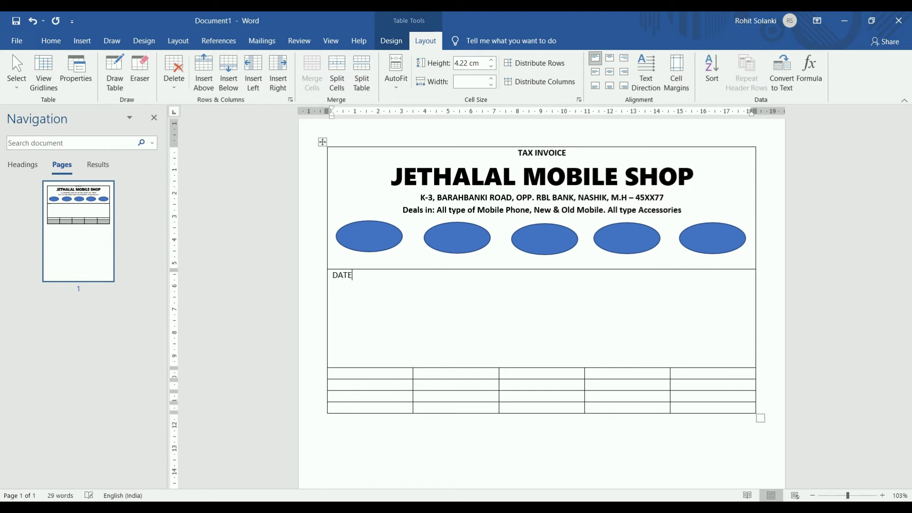
Enlarge DATE to 14 pt and add dotted fill-in lines for DATE and INVOICE NO
click(48, 41)
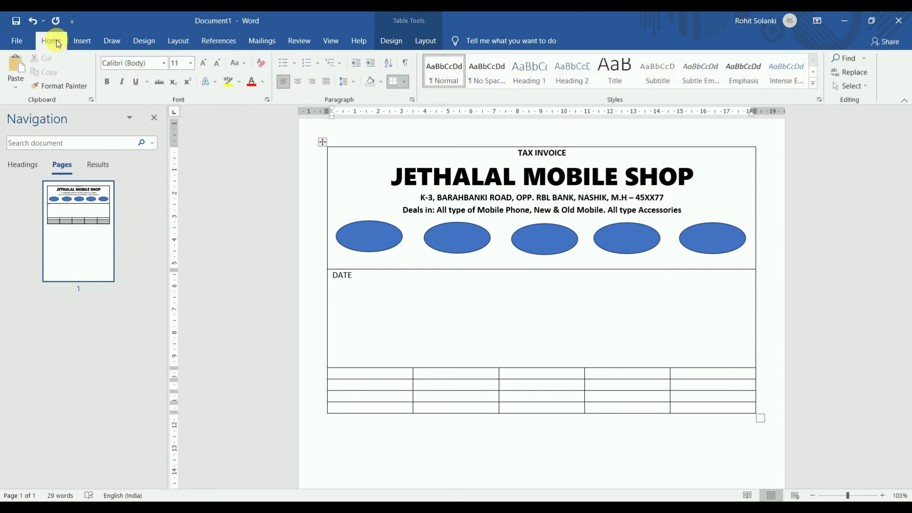
drag(373, 281, 338, 280)
click(204, 63)
click(204, 63)
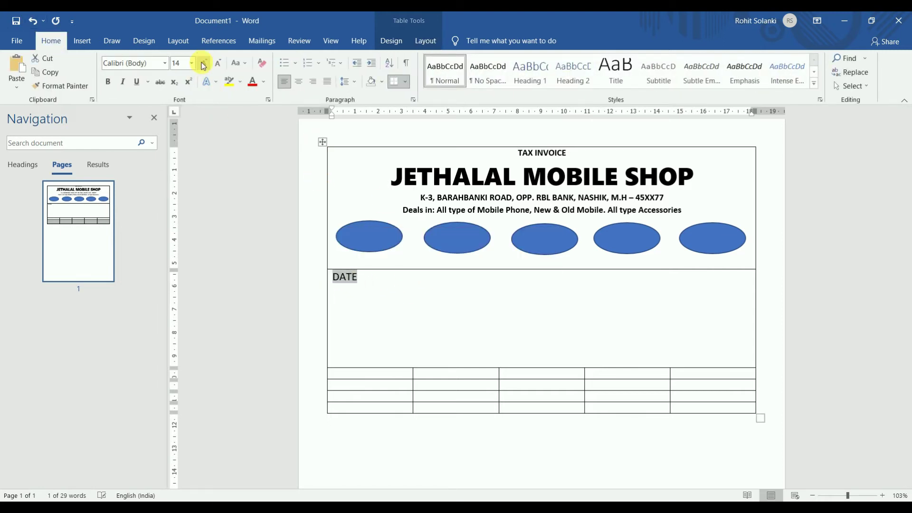
click(375, 288)
key(Return)
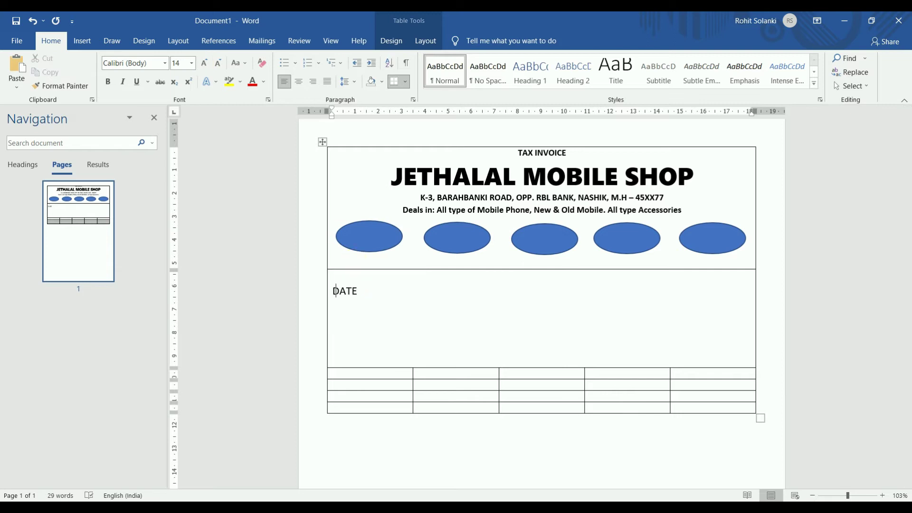
text(...............................................    INVO)
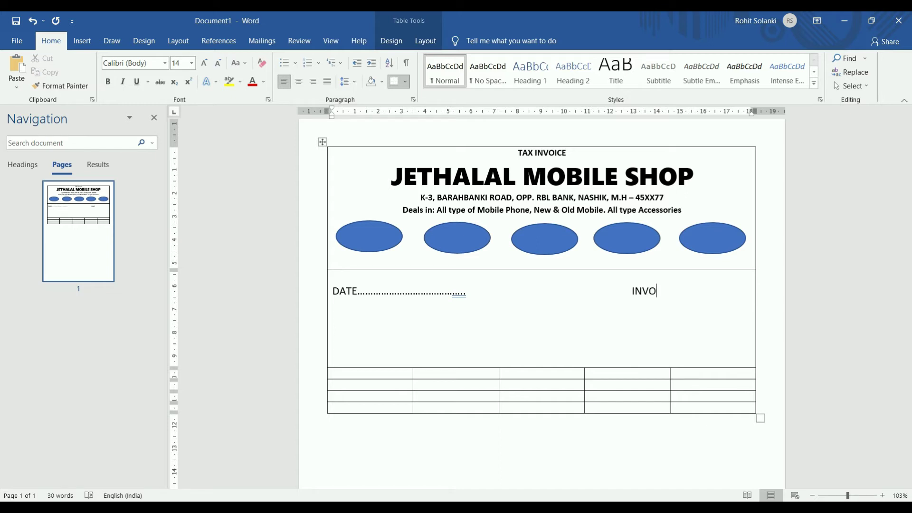
text(NO.)
text(.........................)
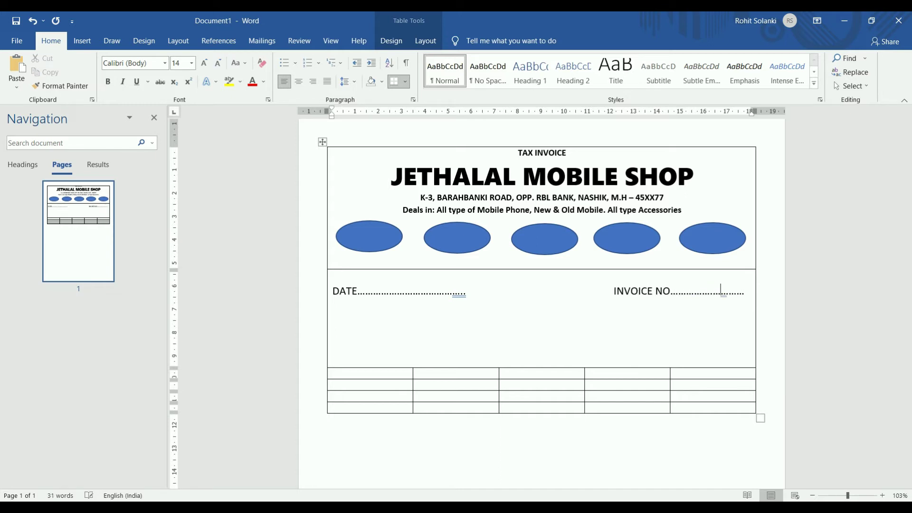
Add 14 pt NAME and two-line ADDRESS labels, each followed by dotted fill-in lines
click(335, 313)
text(N)
key(shift+Home)
key(ctrl+shift+period)
key(ctrl+shift+period)
key(End)
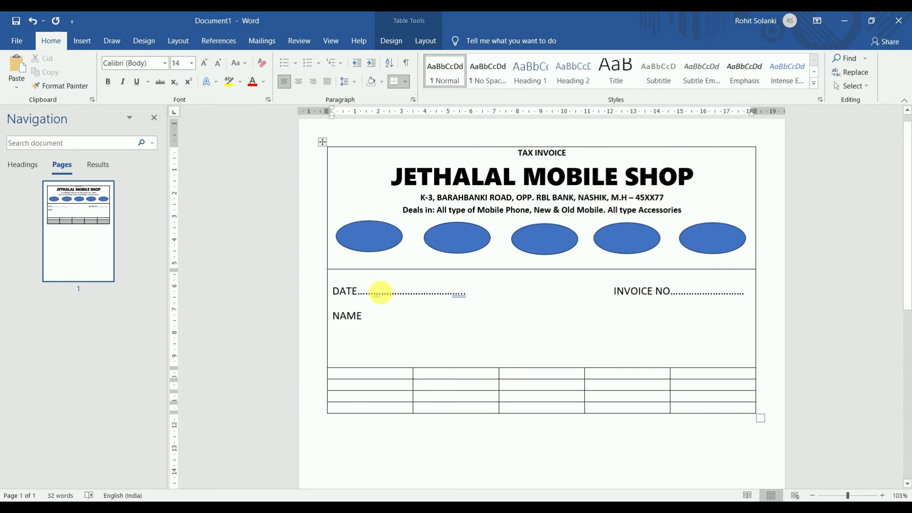
text(...............................................................................................................................)
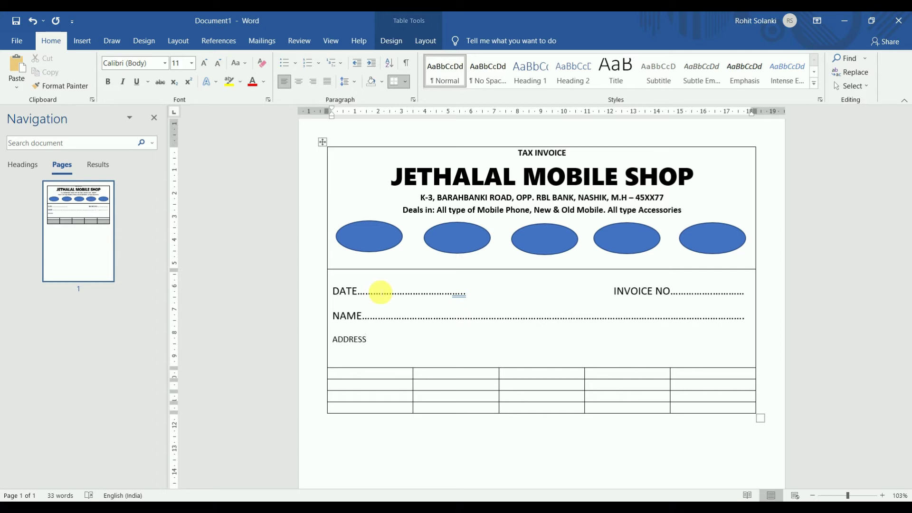
key(shift+Left)
key(shift+Left)
key(shift+Left)
key(shift+Left)
key(ctrl+shift+period)
key(ctrl+shift+period)
key(End)
text(.........................................................................................................................................................................................................................................................)
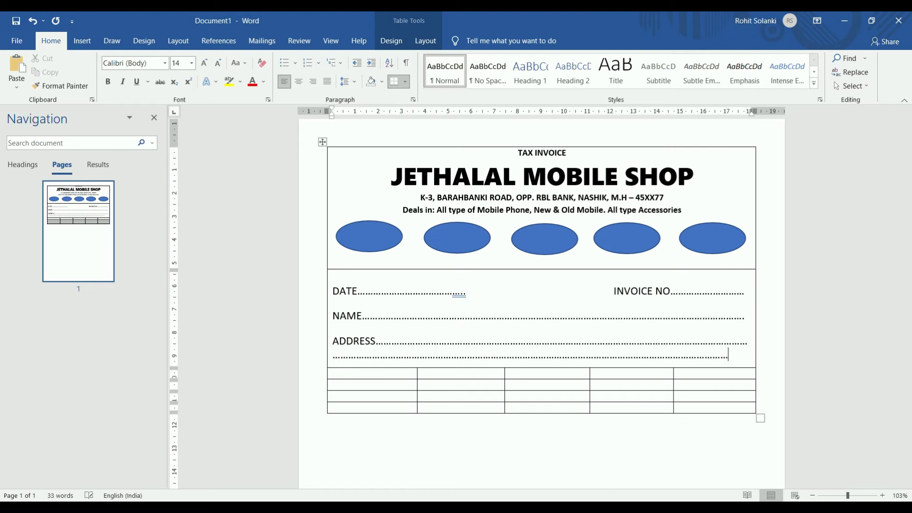
key(Return)
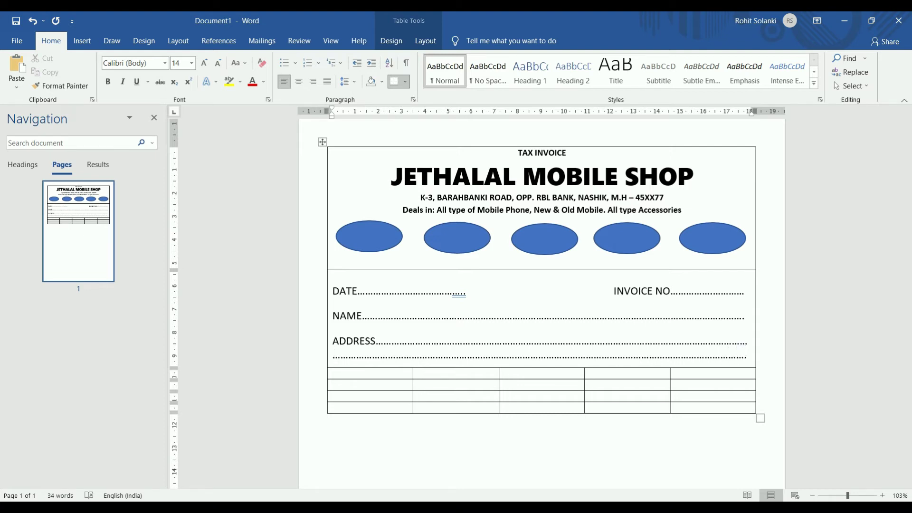
key(BackSpace)
click(381, 292)
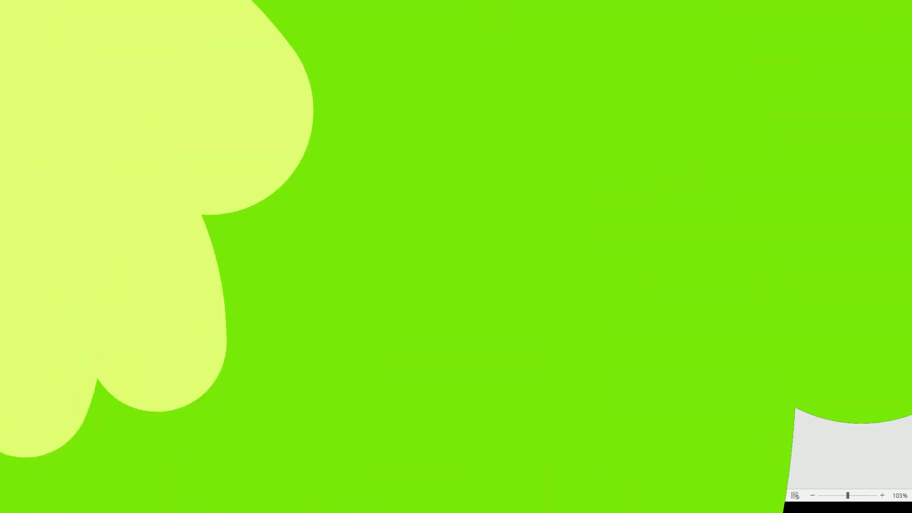
Type the column headings S. No., Description of Goods, Qty., Rate and Amount
drag(434, 191, 411, 205)
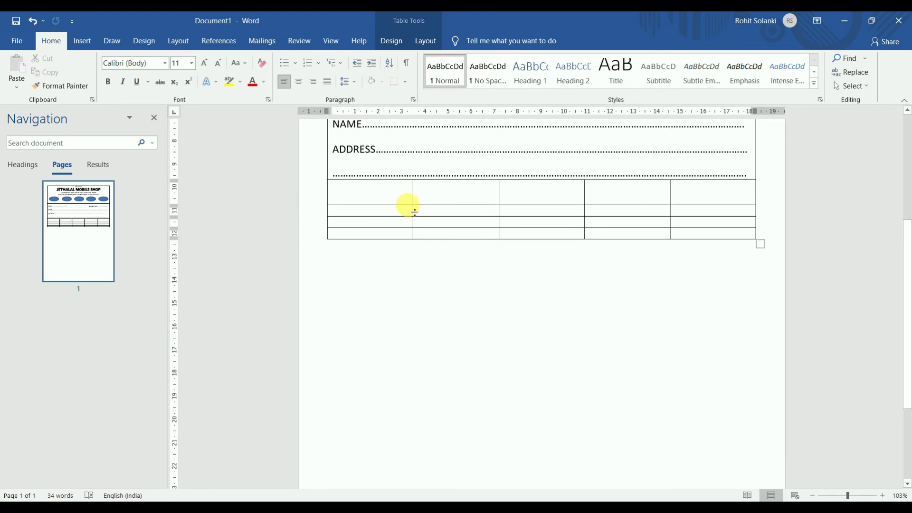
key(ctrl+z)
click(392, 195)
key(ctrl+y)
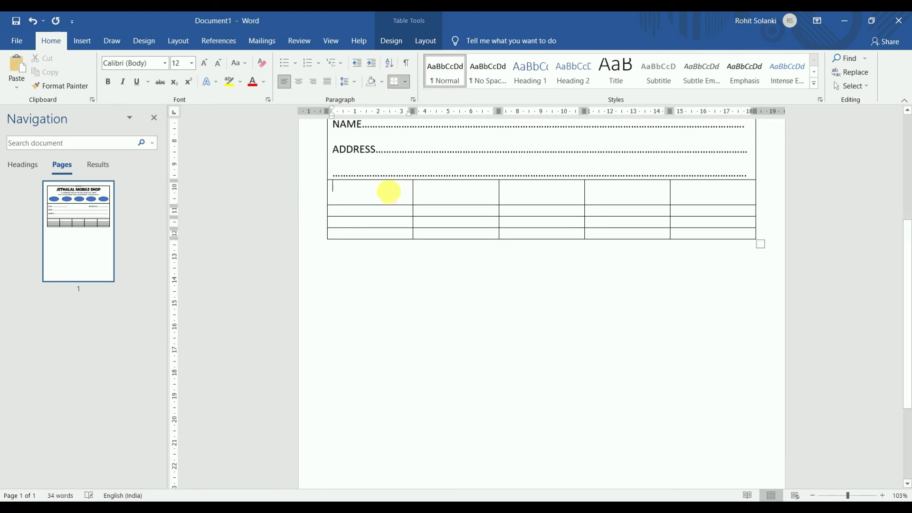
text(S)
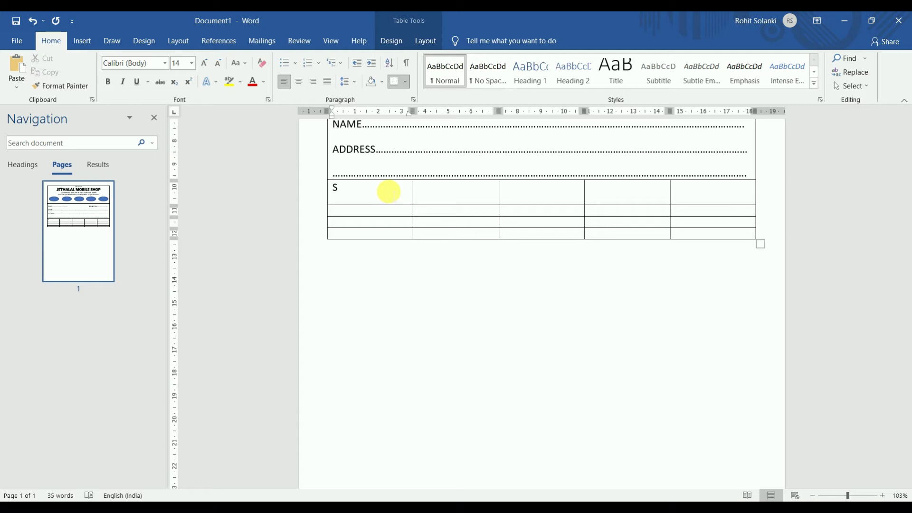
text(n)
text( No)
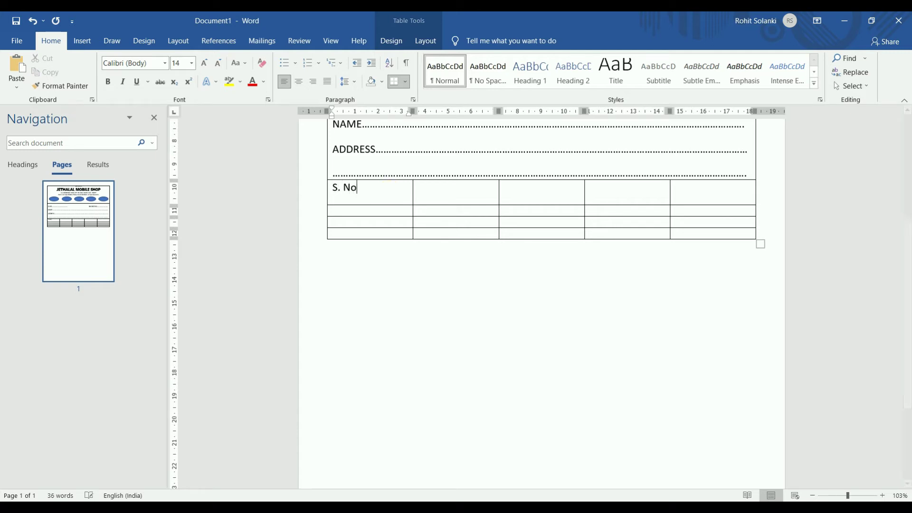
key(Tab)
text(Dis)
key(BackSpace)
key(BackSpace)
key(BackSpace)
text(c)
text(Goods)
key(Tab)
text(Qt)
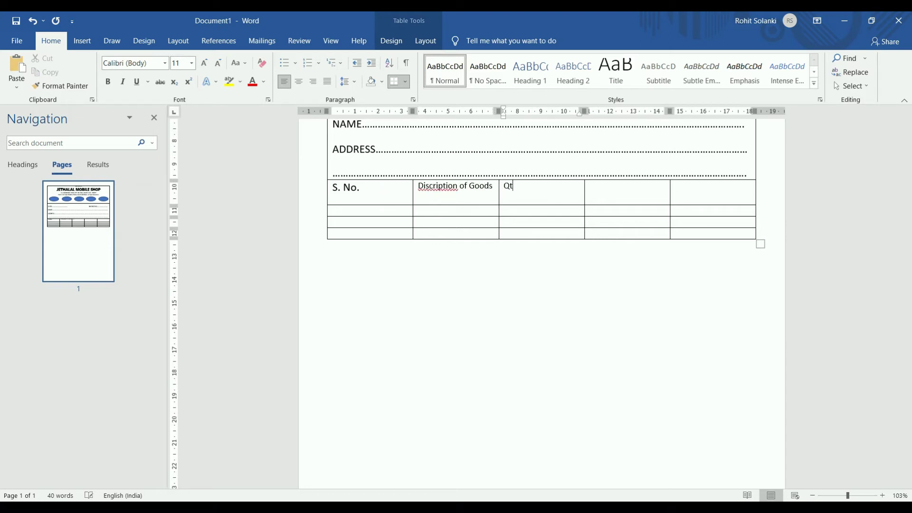
key(Tab)
text(Rate)
key(Tab)
text(Amount)
Centre the headings across the header row with Format Painter and correct the Description spelling
mouse_move(386, 190)
mouse_down()
mouse_move(335, 187)
mouse_move(698, 188)
mouse_up()
click(299, 81)
click(60, 85)
right_click(448, 193)
click(428, 188)
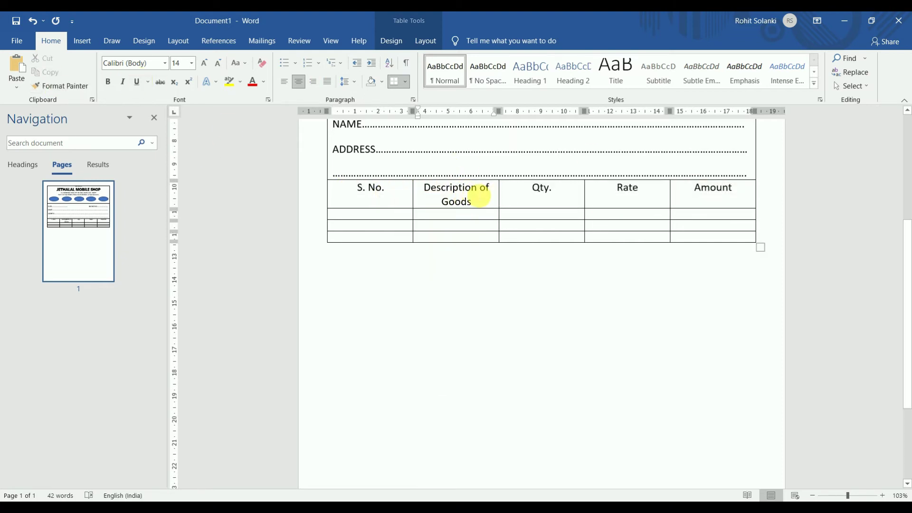
Widen the Description column, bold the header row, and stretch the first item row down the page
mouse_move(418, 198)
mouse_down()
mouse_move(375, 213)
mouse_move(370, 204)
mouse_up()
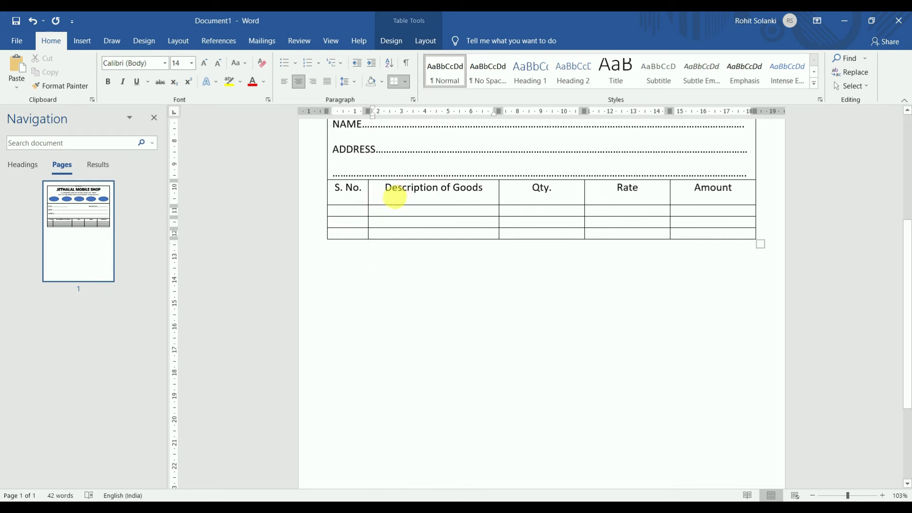
click(336, 195)
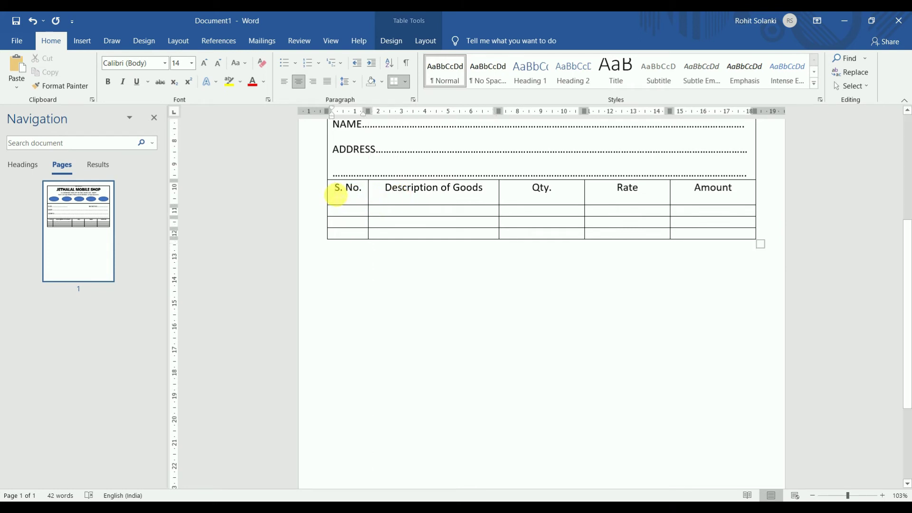
drag(754, 204, 347, 199)
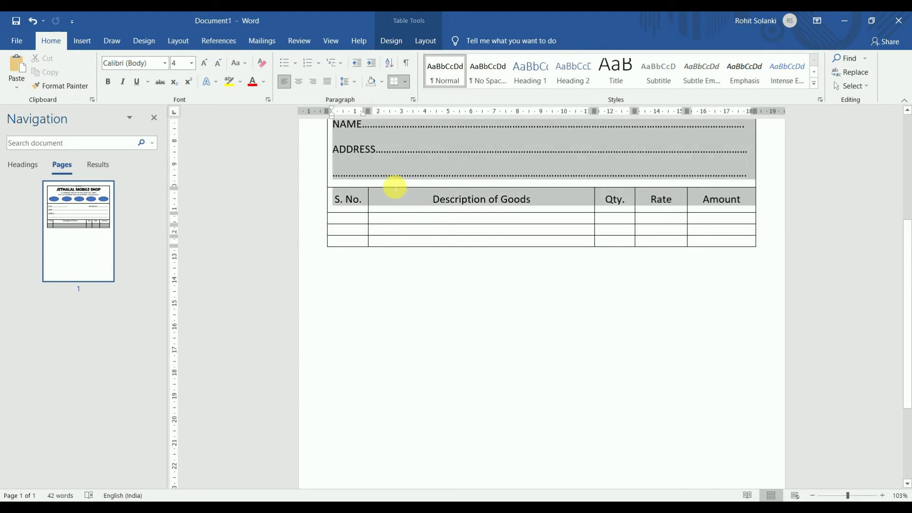
key(ctrl+b)
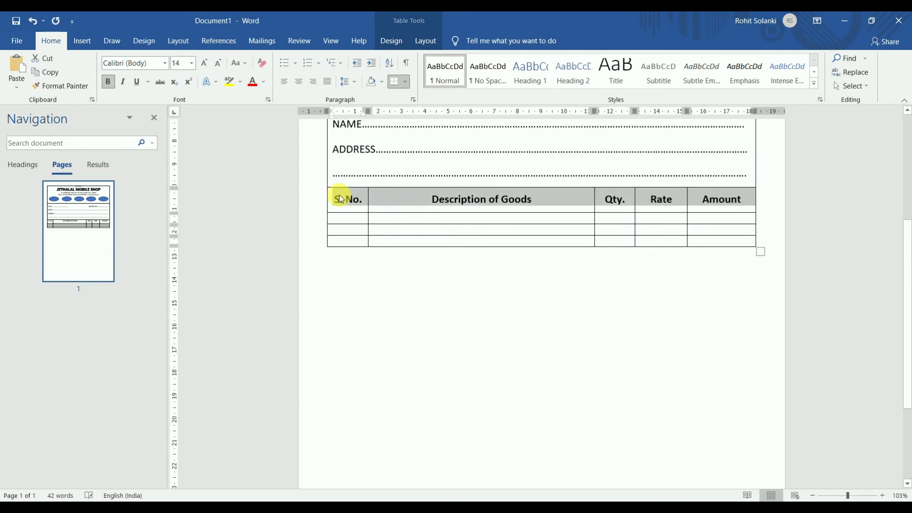
click(359, 226)
mouse_move(367, 232)
mouse_down()
mouse_move(365, 463)
mouse_move(363, 450)
mouse_up()
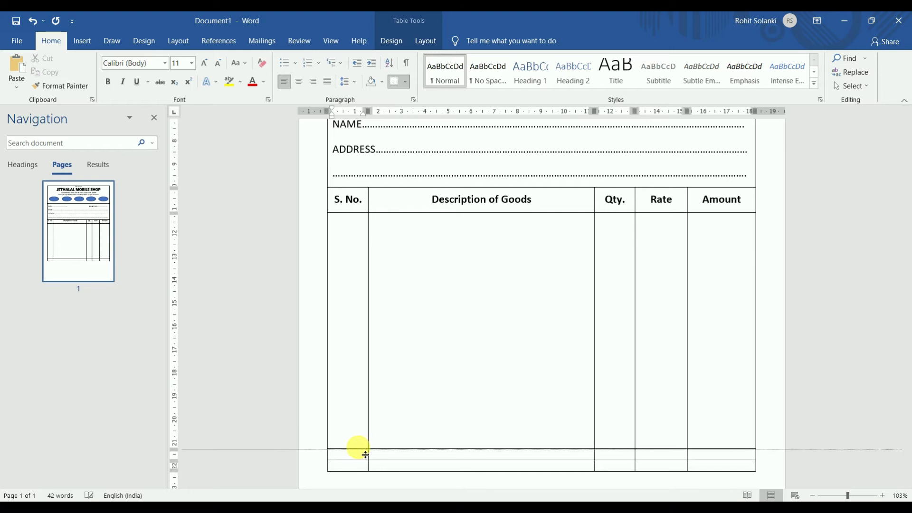
Centre the item number 1. in the first row's S. No. cell
mouse_move(907, 251)
mouse_down()
mouse_move(907, 351)
mouse_move(907, 255)
mouse_up()
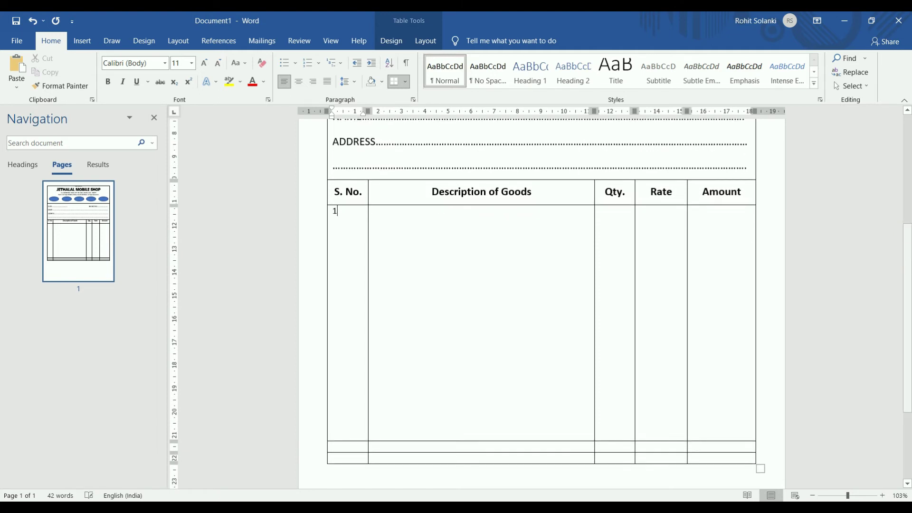
text(.)
click(336, 211)
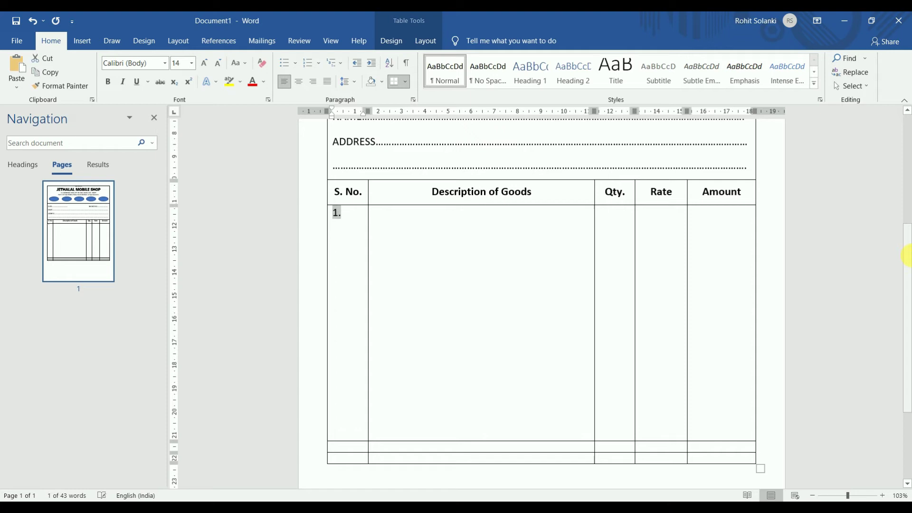
click(298, 81)
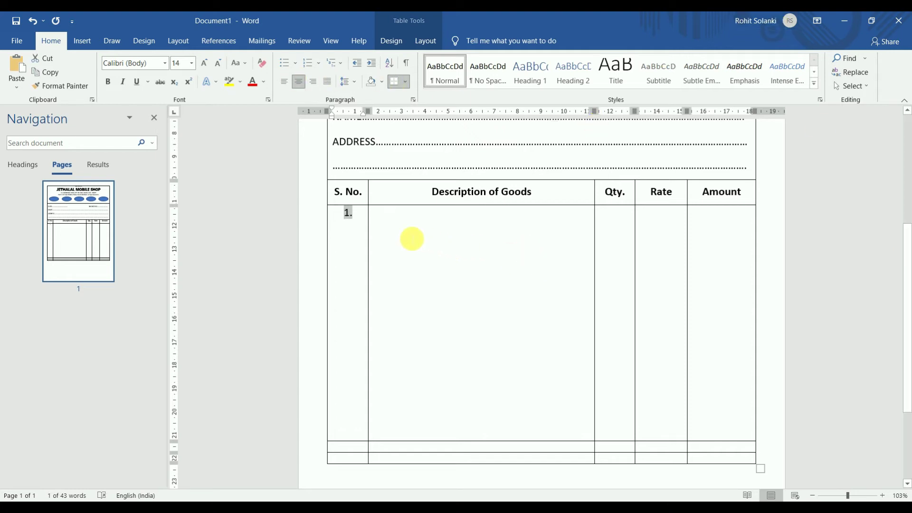
click(385, 221)
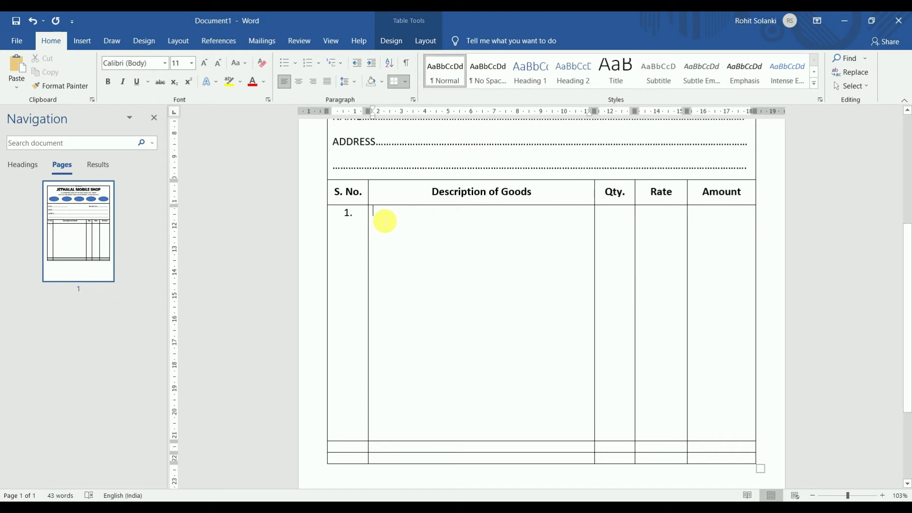
Type MODEL and BRAND lines with dotted leaders in the first Description cell
text(MODEL......................................................)
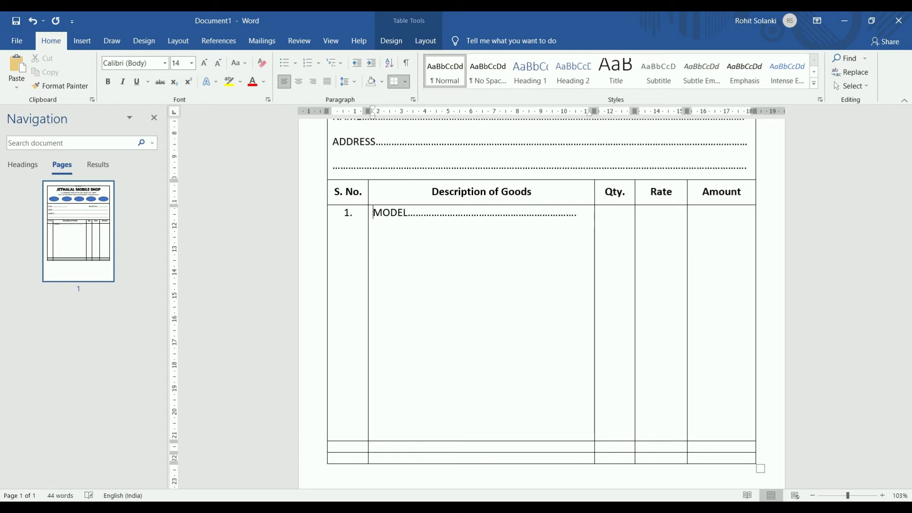
key(Home)
key(Return)
key(Up)
text(BRAND.......................................)
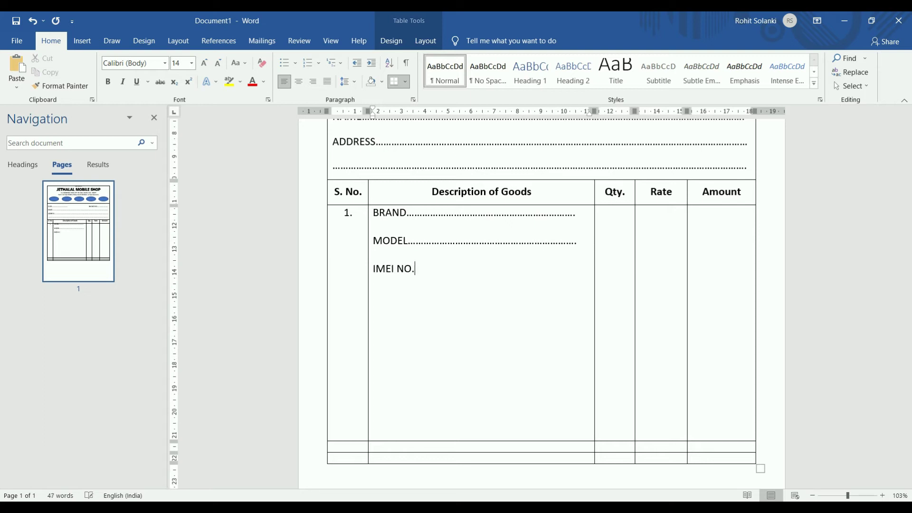
text(..)
Add a STORAGE line with a dotted leader below IMEI NO
key(Return)
text(S)
key(BackSpace)
text(TORAGE)
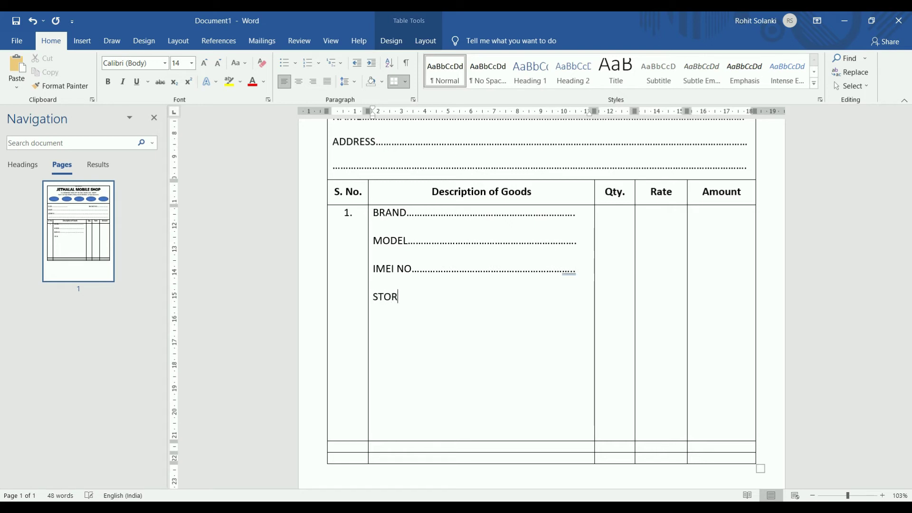
text(........................................................................)
key(BackSpace)
key(BackSpace)
Insert a spacer line above the BRAND entry and left-align it
click(384, 221)
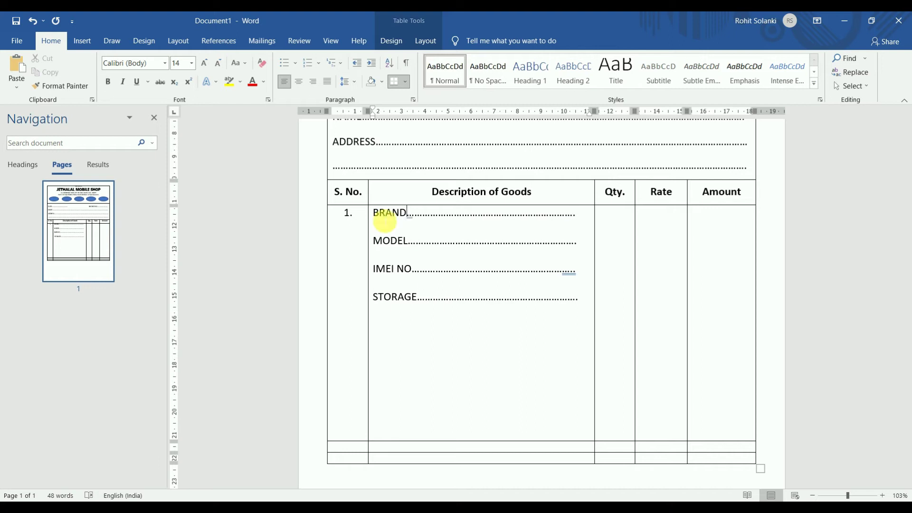
key(Return)
key(Left)
key(Left)
key(ctrl+l)
Centre the item number and make both summary rows at the table's bottom taller
click(298, 81)
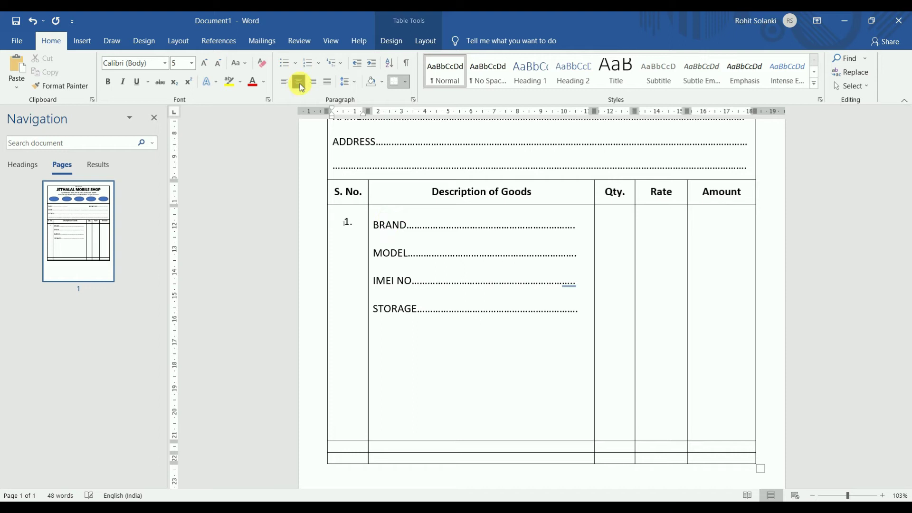
drag(908, 247, 907, 319)
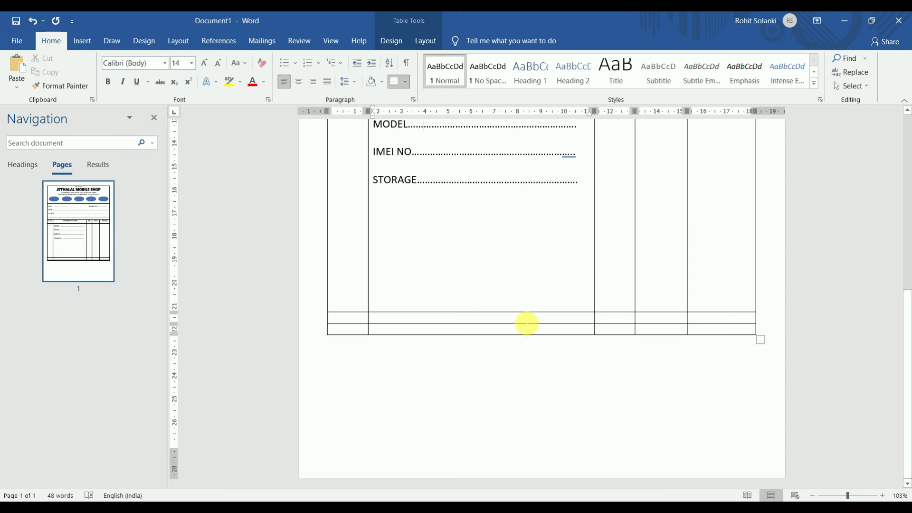
drag(534, 331, 533, 354)
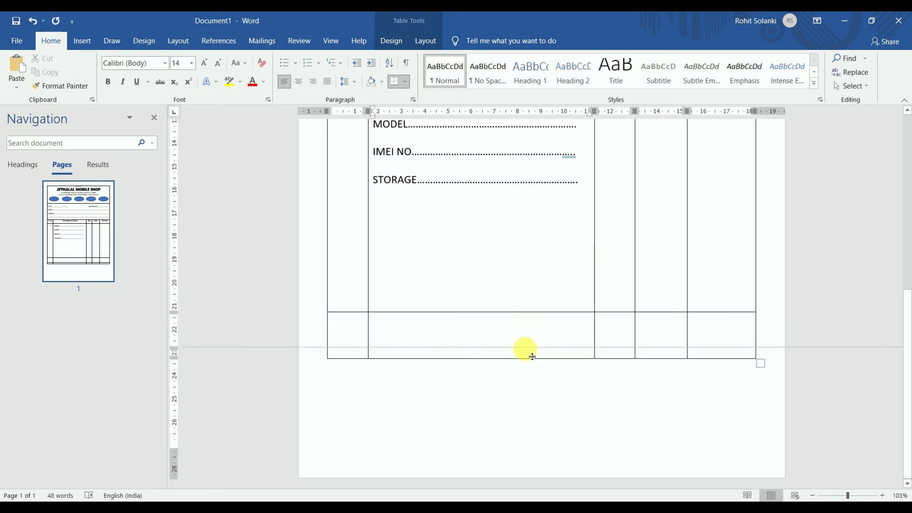
drag(533, 356, 545, 441)
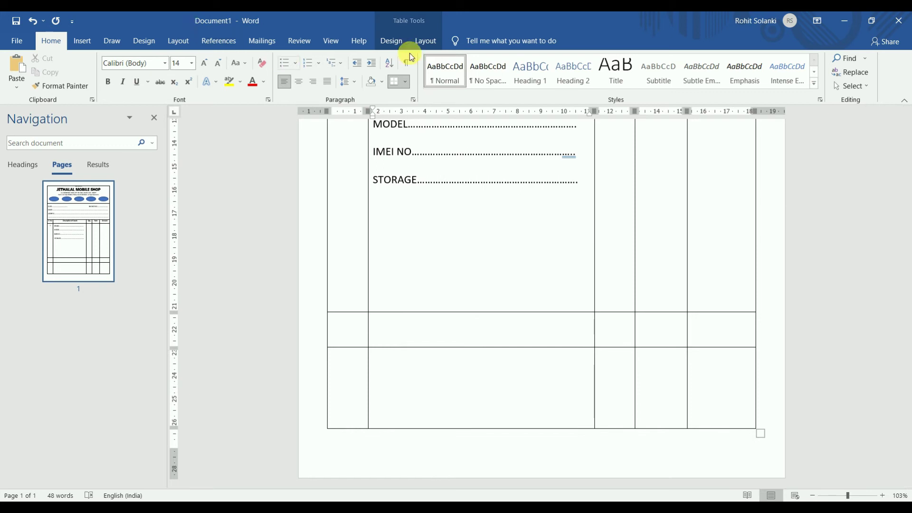
Erase the dividers in the upper summary row so its left cells merge
click(438, 39)
click(140, 71)
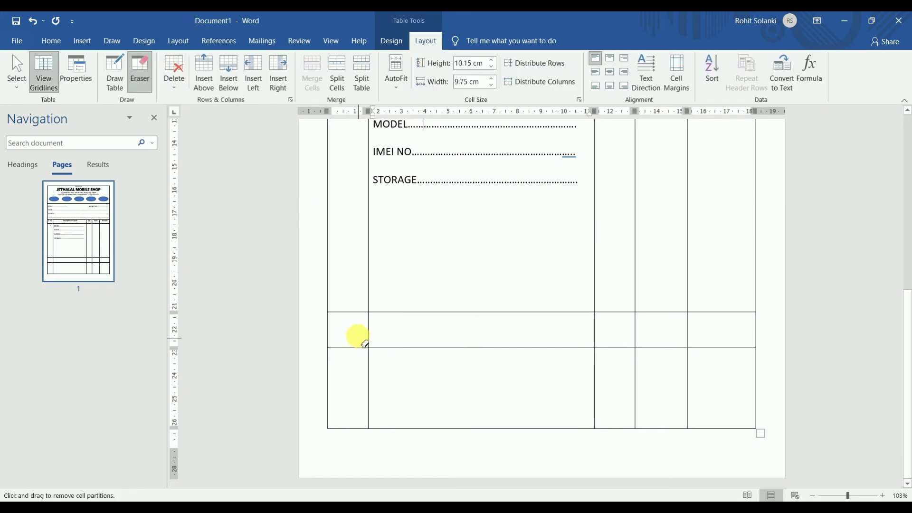
drag(358, 336, 626, 327)
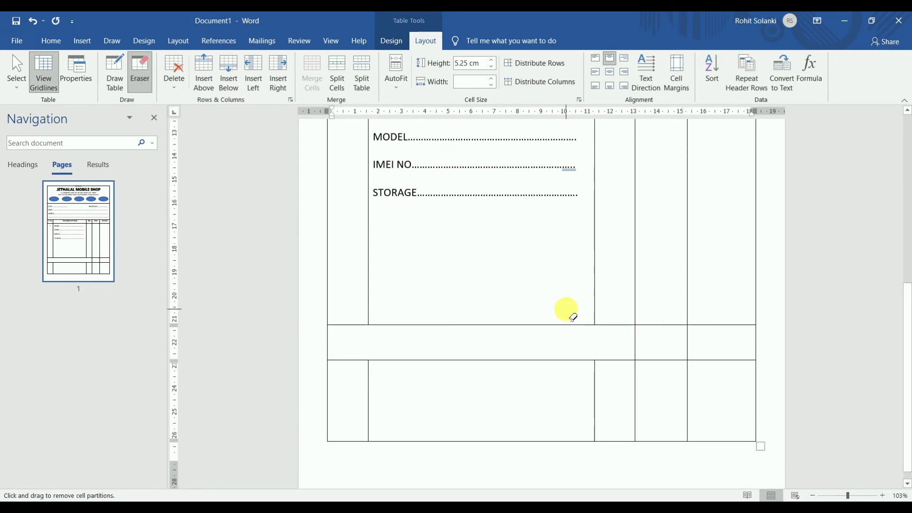
Type 'Amount in words' followed by a dotted line in the merged summary cell
click(56, 42)
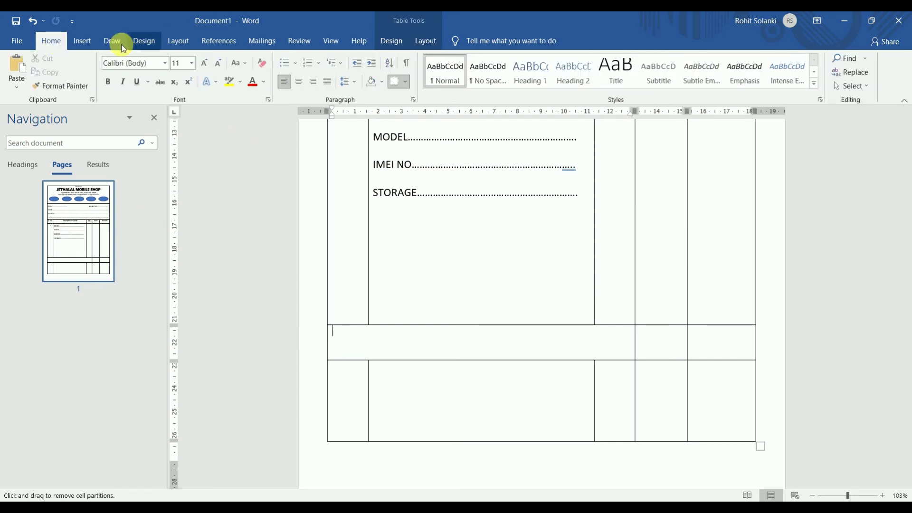
click(423, 41)
click(67, 41)
click(358, 333)
text(Amount in words)
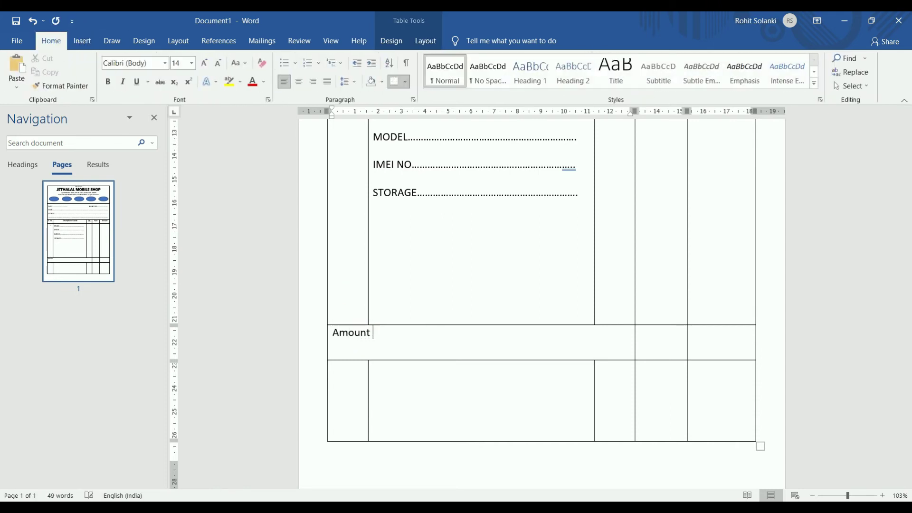
text(.....................................................................................................................)
Add a second dotted fill-in line and a spacer line above the label
key(Return)
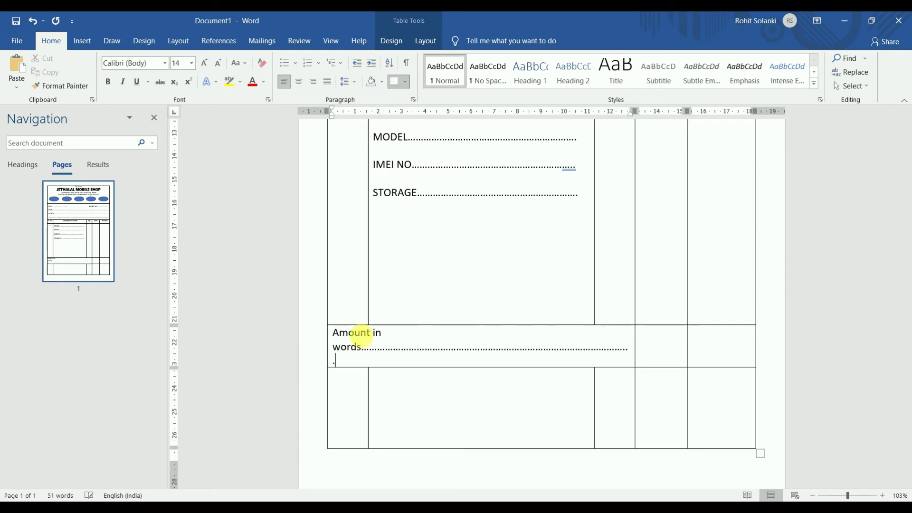
key(BackSpace)
key(BackSpace)
key(BackSpace)
text(...........................................................................................................................)
click(334, 334)
key(Return)
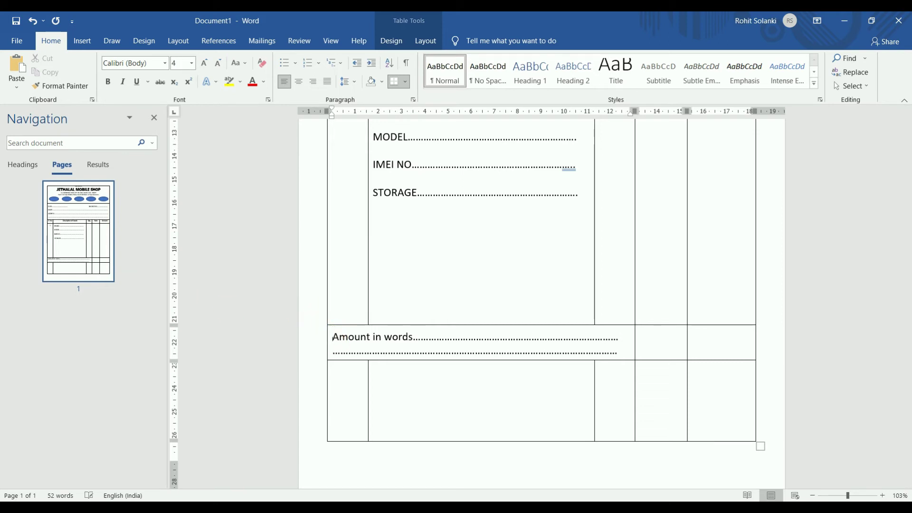
click(672, 336)
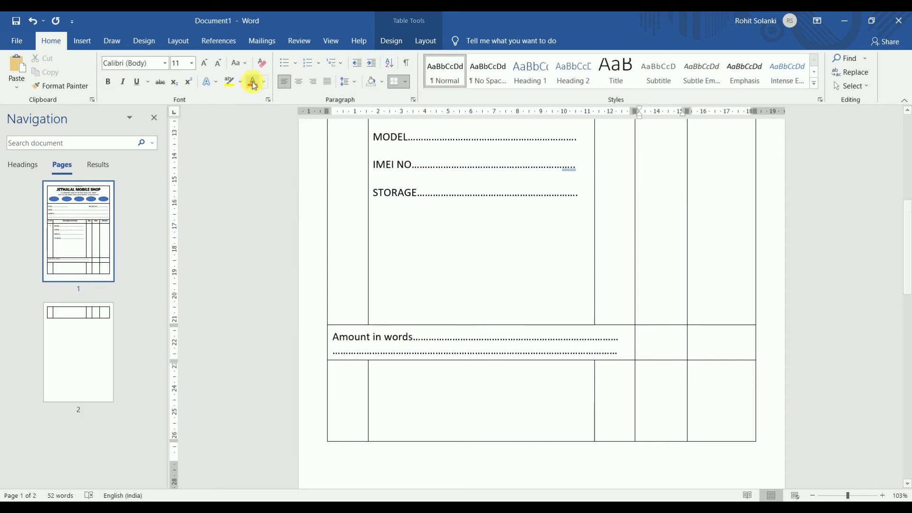
Draw a line splitting the right-hand cells into two rows and erase the unwanted border
click(426, 42)
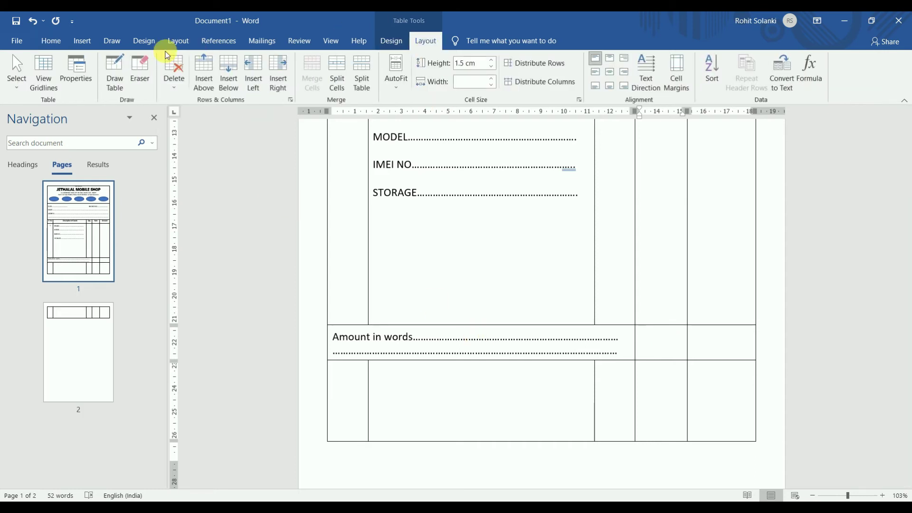
click(116, 76)
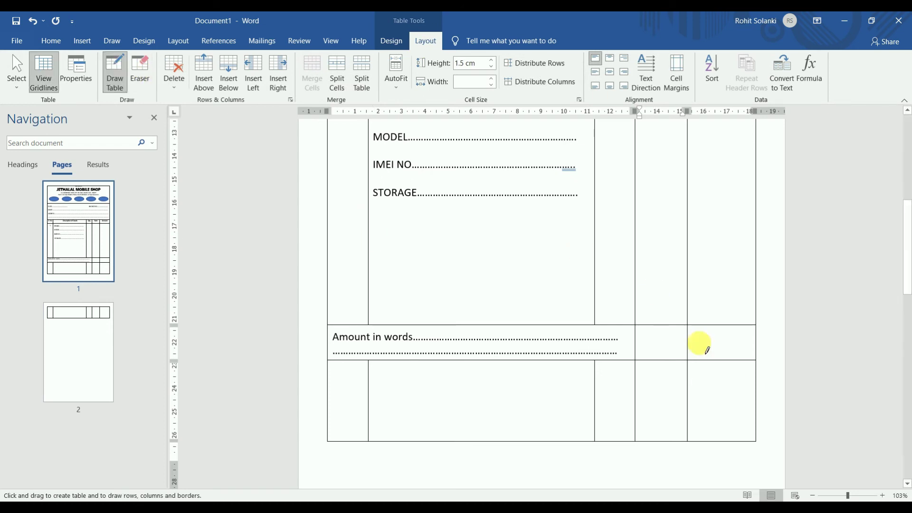
drag(637, 344, 635, 343)
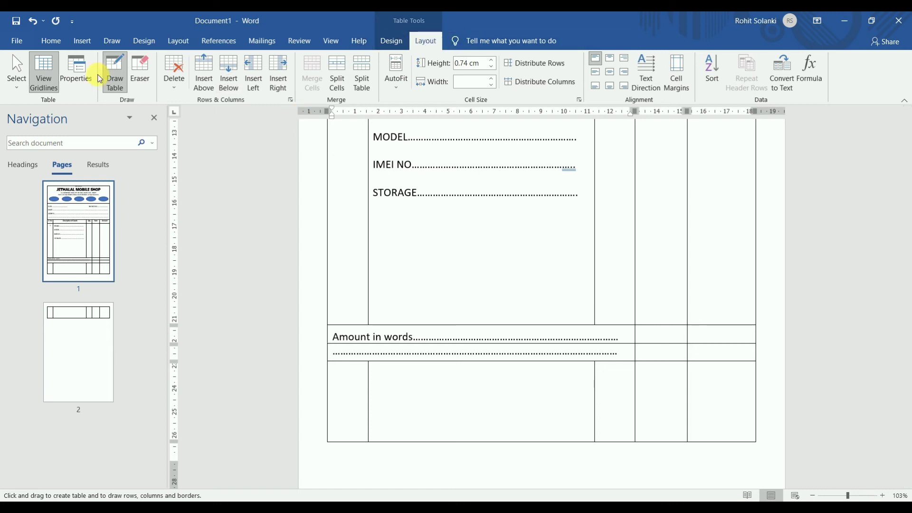
click(140, 71)
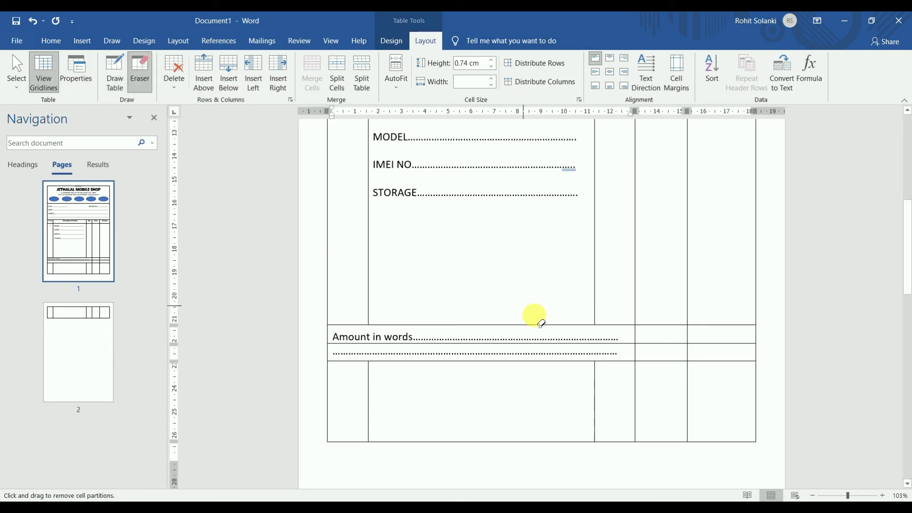
drag(630, 347, 633, 359)
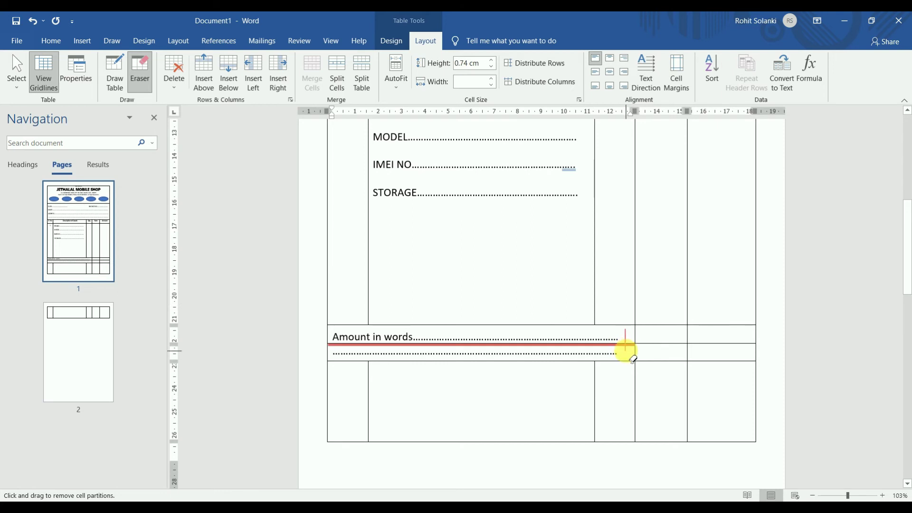
key(ctrl+Home)
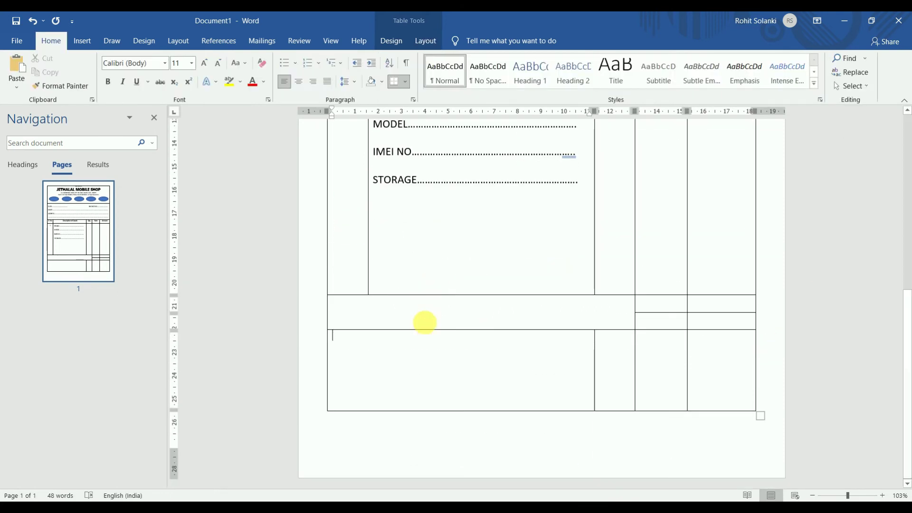
Retype 'Amount in words' with dotted lines and a size-4 spacer line above it
click(368, 315)
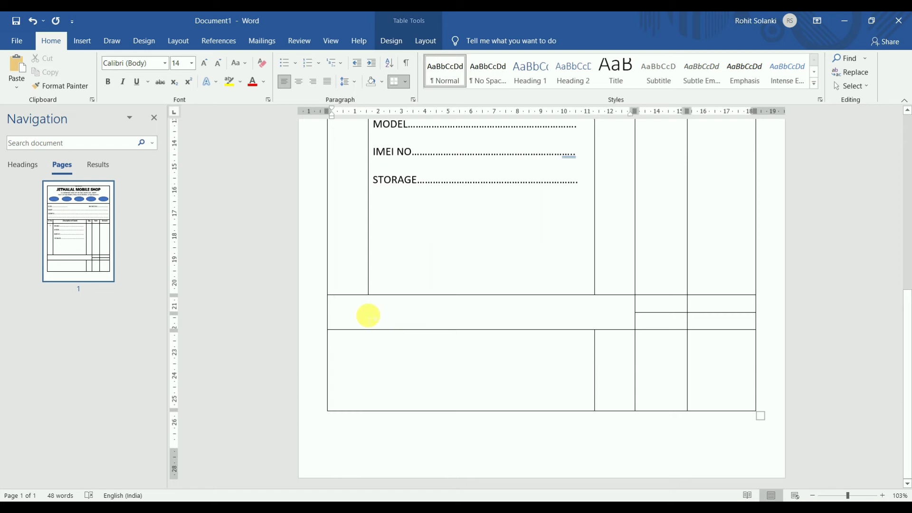
text(A)
key(BackSpace)
key(BackSpace)
key(BackSpace)
key(BackSpace)
key(BackSpace)
click(368, 315)
text(Amount in words)
text(..............................................................................)
text(...........................................................................................................)
text(4)
key(Return)
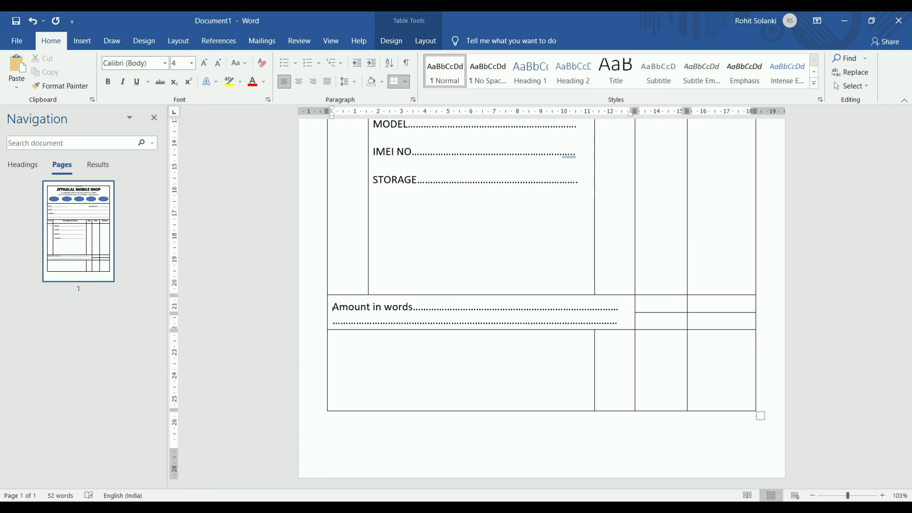
Type TAX and TOTAL in the two split cells and right-align both labels
click(668, 306)
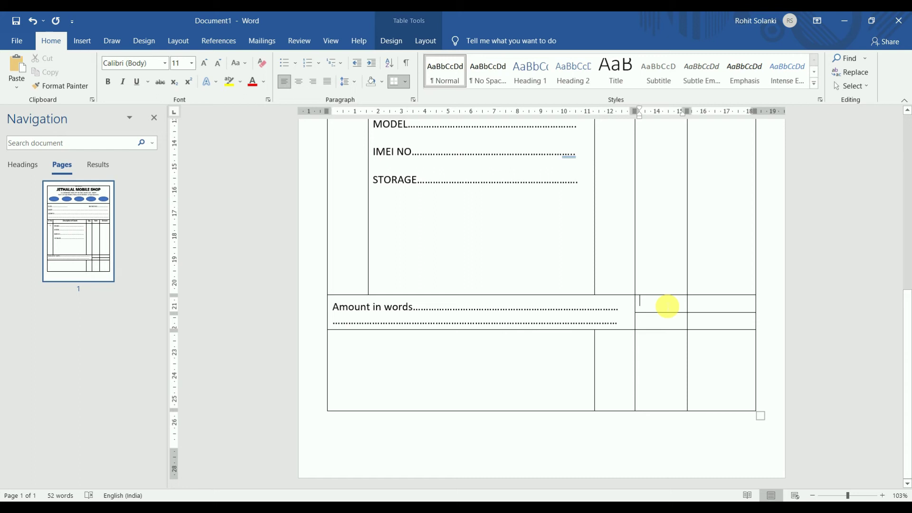
text(TA)
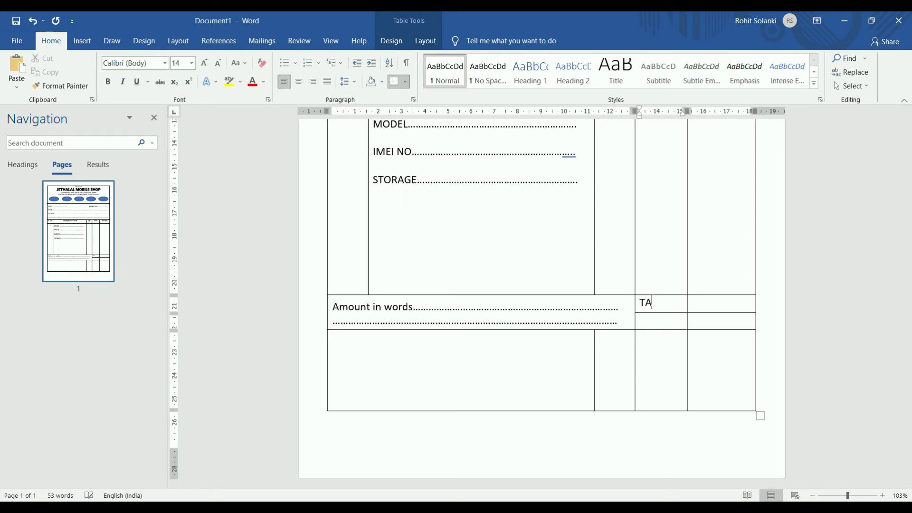
text(TOT)
drag(670, 322, 663, 301)
click(313, 81)
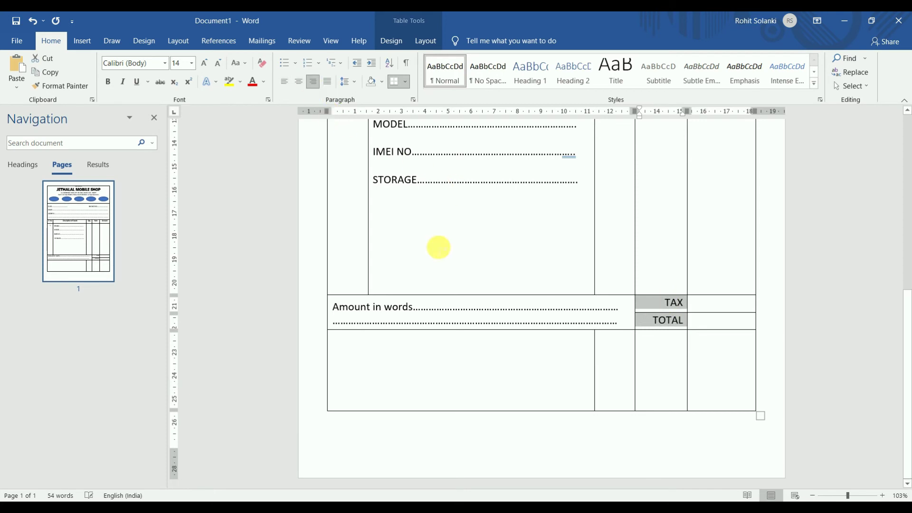
click(727, 308)
scroll(428, 398, up, 1)
click(417, 390)
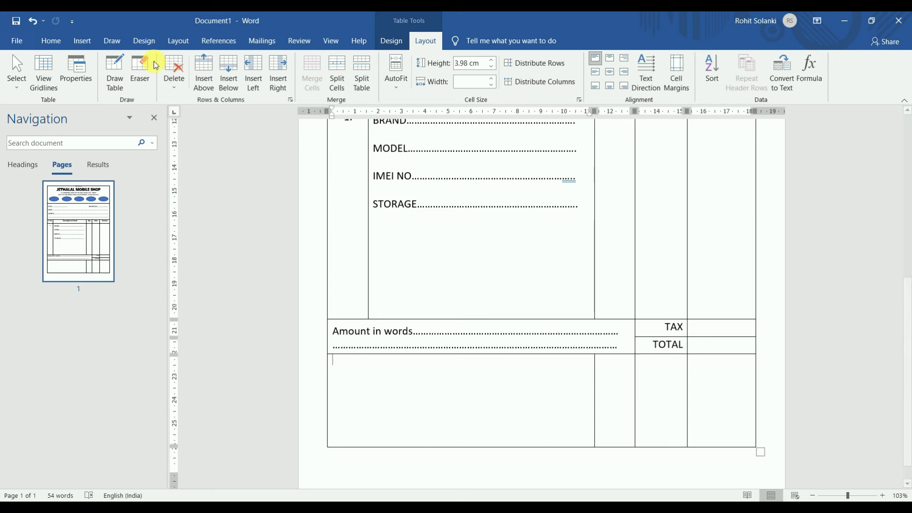
Erase the vertical dividers across the table's bottom row to make one wide cell
click(139, 71)
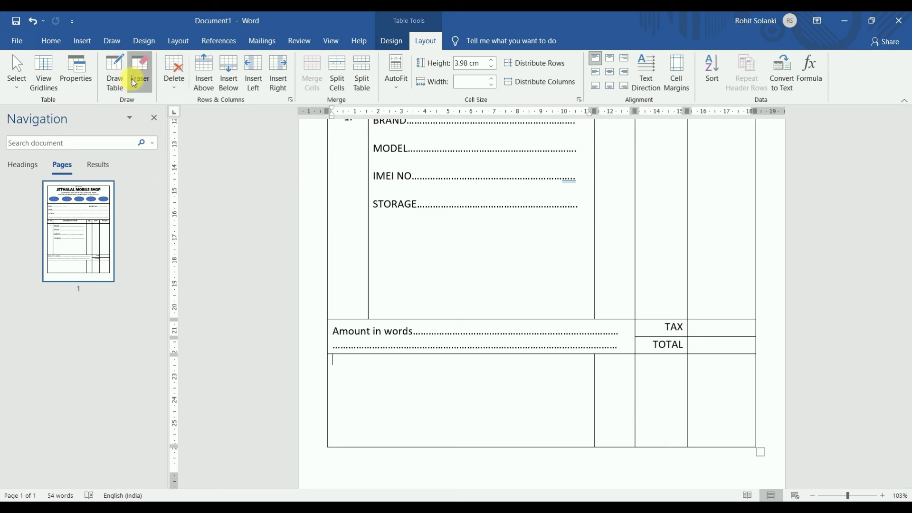
drag(430, 419, 739, 407)
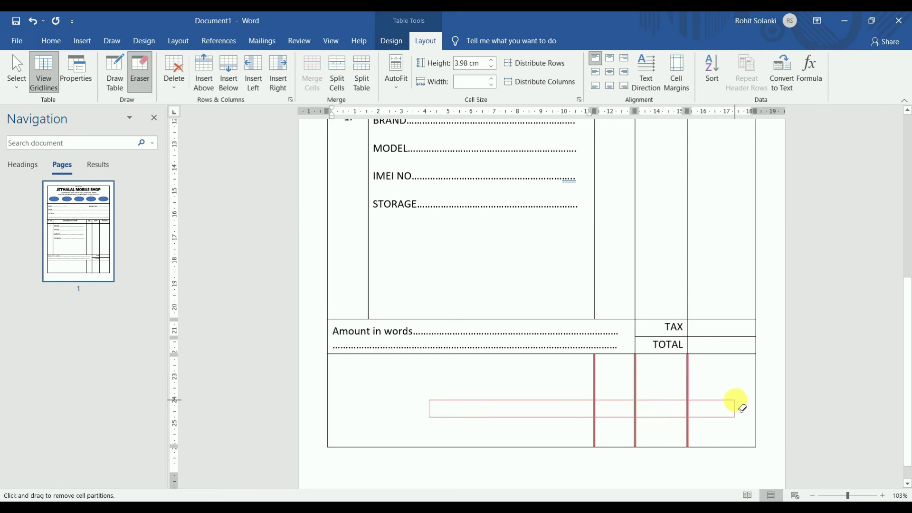
key(ctrl+Home)
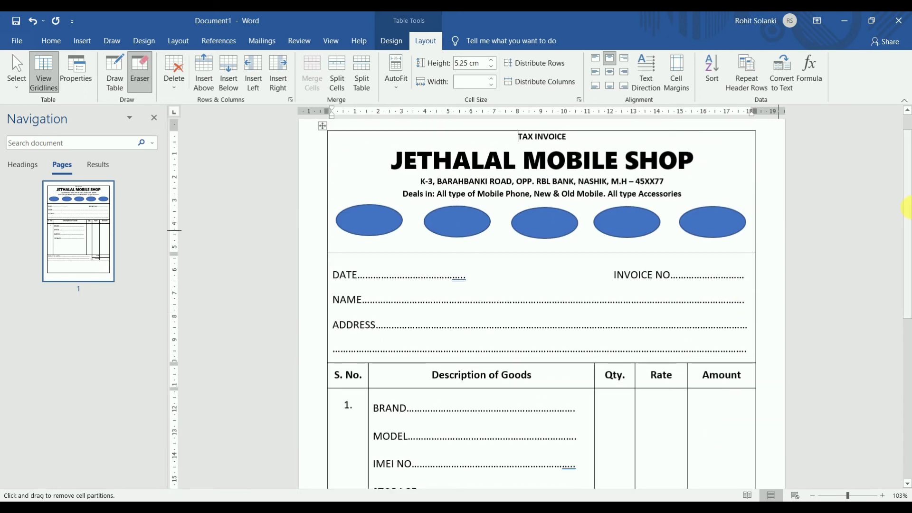
scroll(907, 326, down, 5)
drag(908, 325, 906, 373)
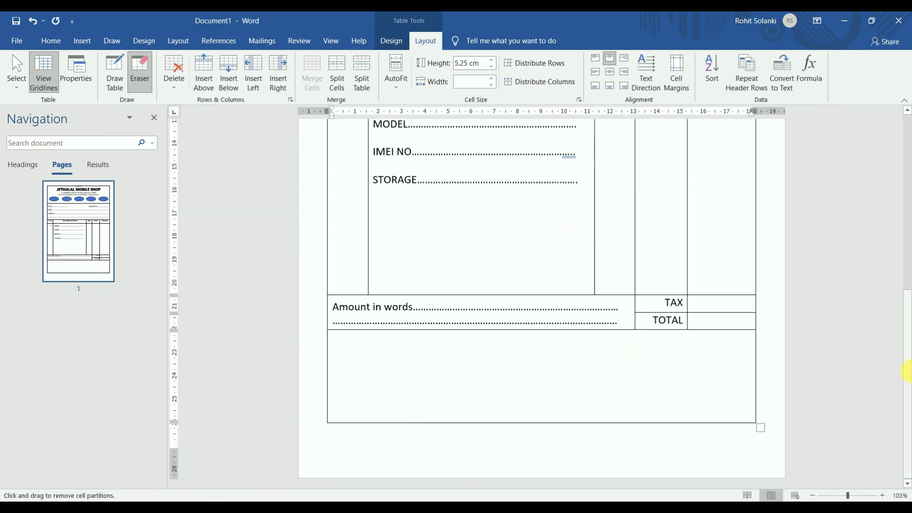
key(Escape)
Paste the three terms lines into the bottom cell and add Customer Sign and Signature labels
click(359, 354)
text(1.Goods once sold will not be taken back. 2.Warranty by respective principals/manufactures not by us. 3. All disputes are subject to Delhi Jurisdiction only.)
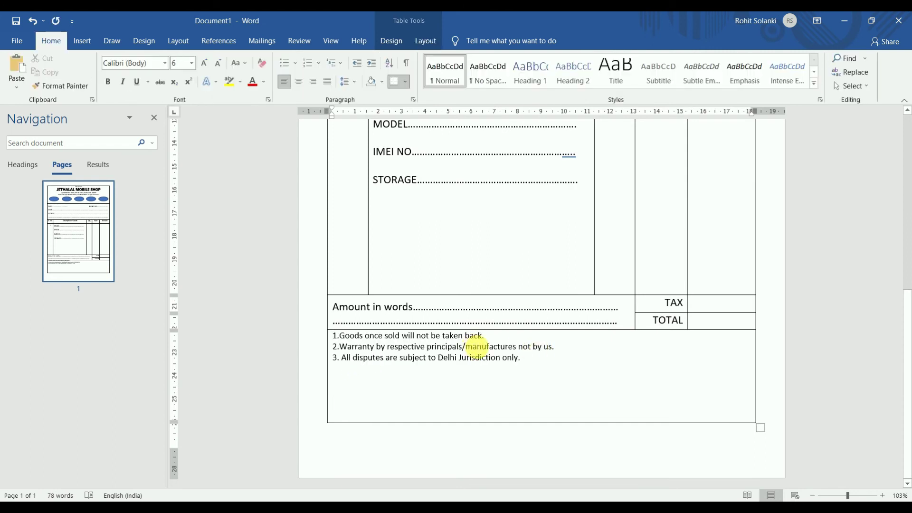
key(Return)
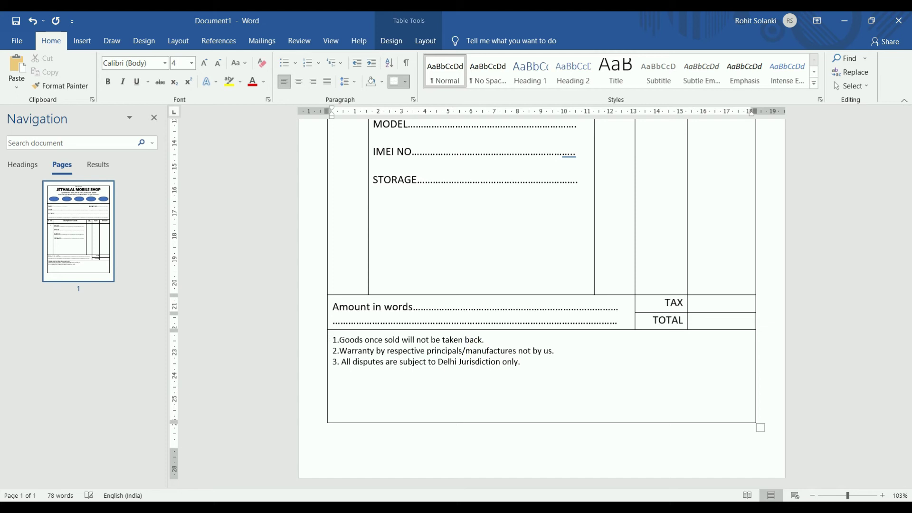
key(Return)
key(Return)
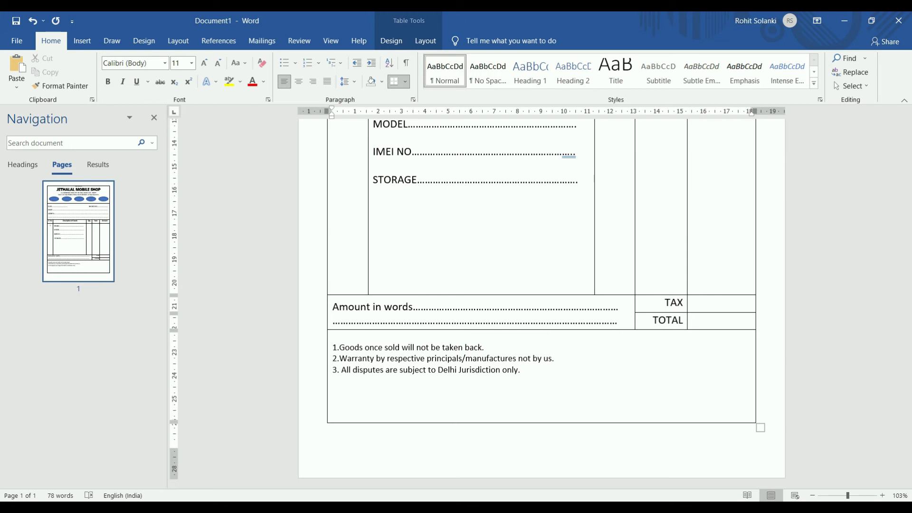
text(Customer Sign)
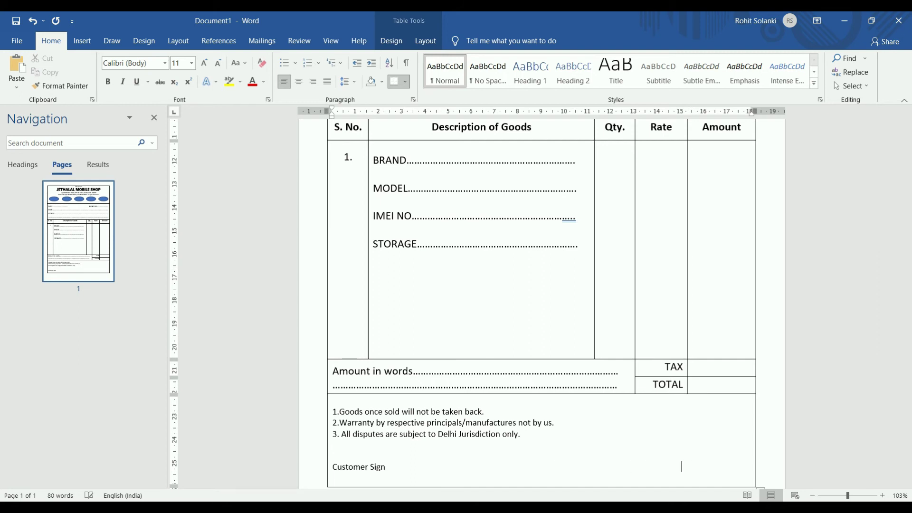
text(Si)
text(gnature)
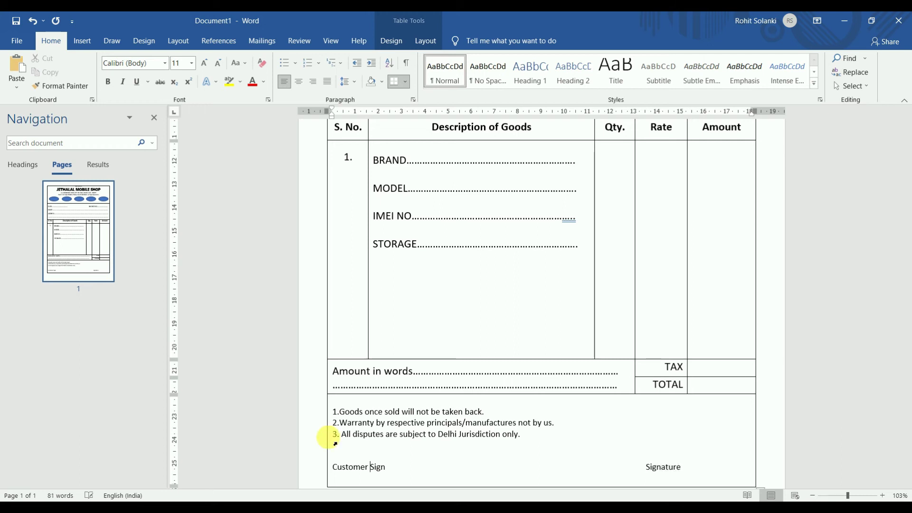
key(Home)
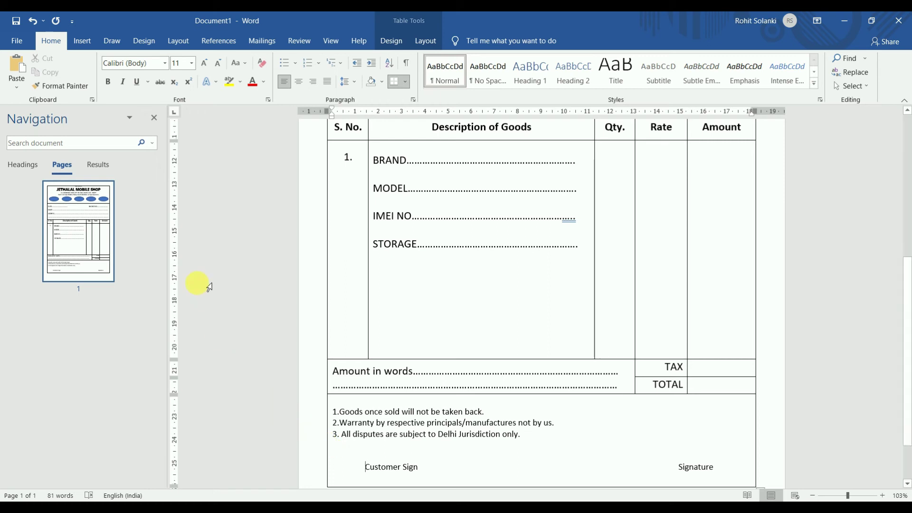
Draw a text box above the Signature label and type the shop name
click(79, 38)
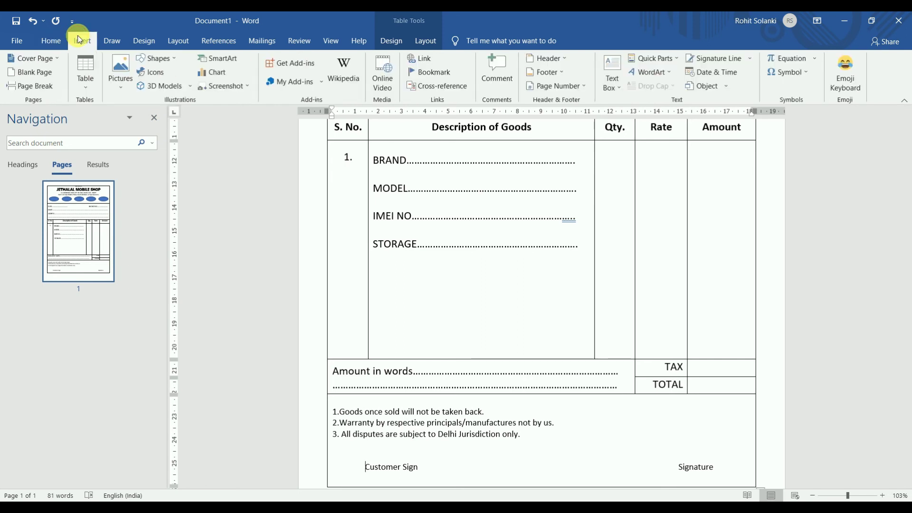
click(158, 59)
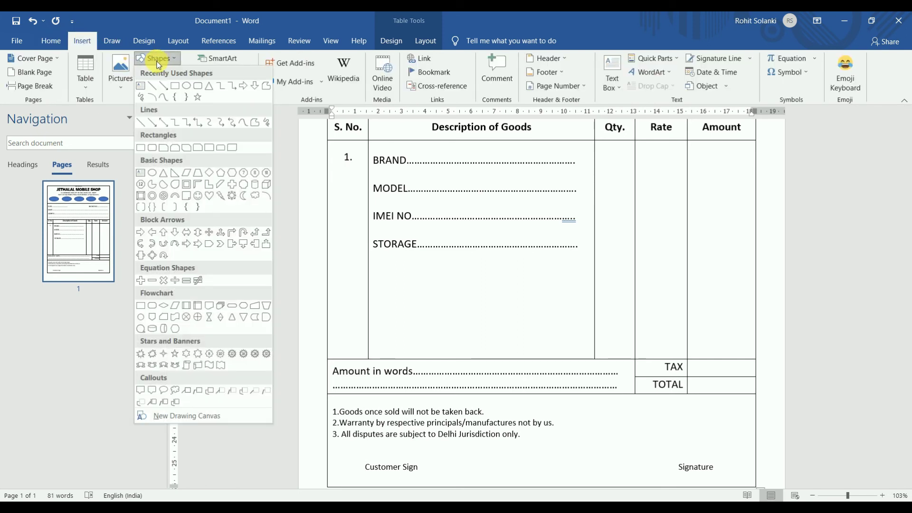
click(140, 85)
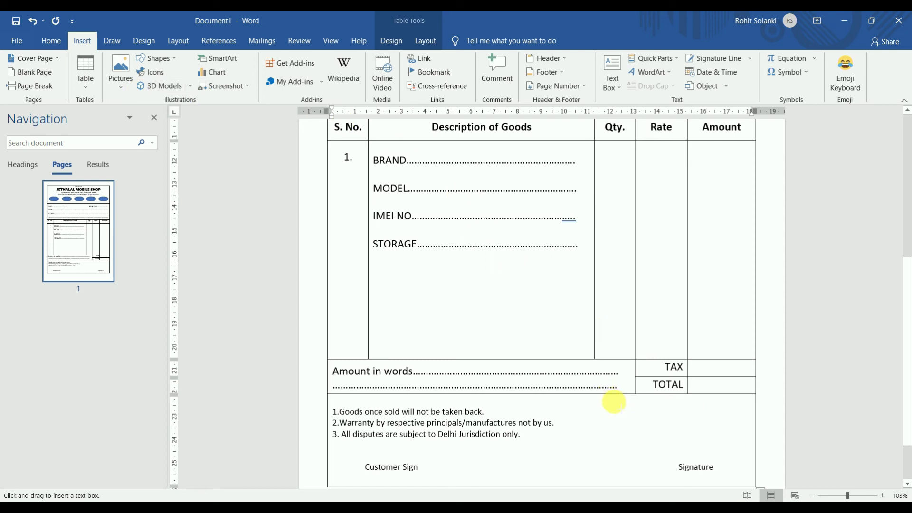
drag(614, 405, 750, 443)
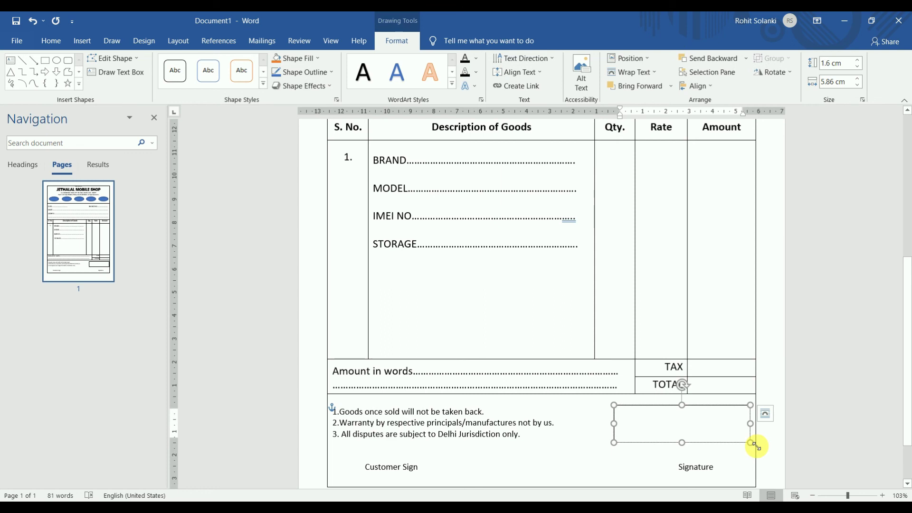
text(JETHALAL MO)
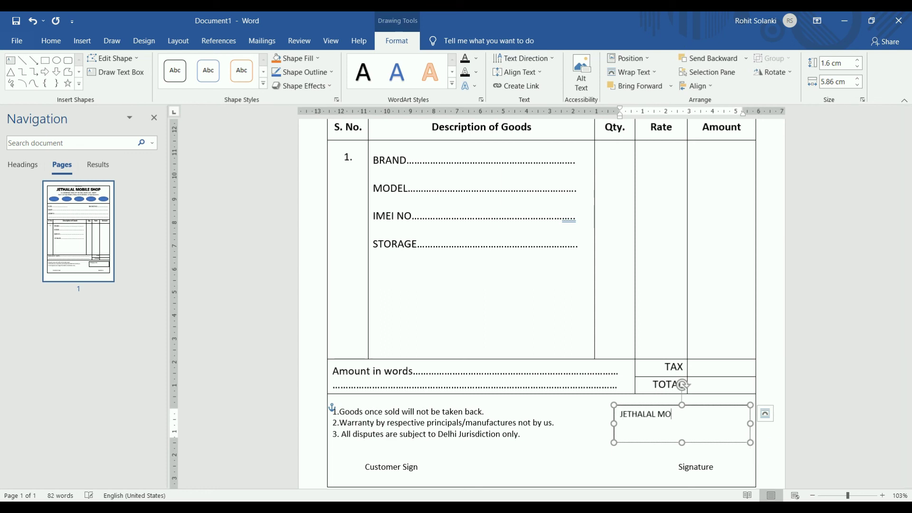
text(P)
Make JETHALAL MOBILE SHOP bold and larger, widening and nudging the box to fit
key(ctrl+a)
key(ctrl+shift+period)
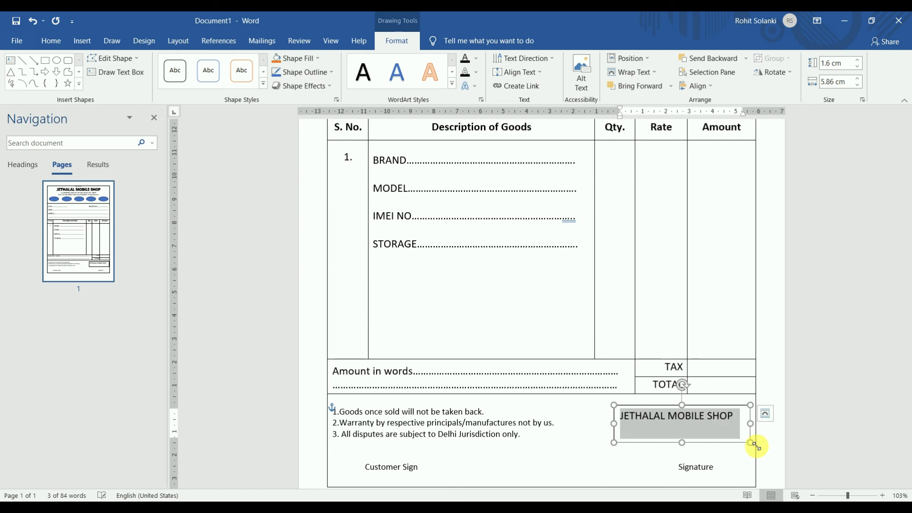
key(ctrl+shift+period)
key(ctrl+b)
drag(614, 423, 601, 424)
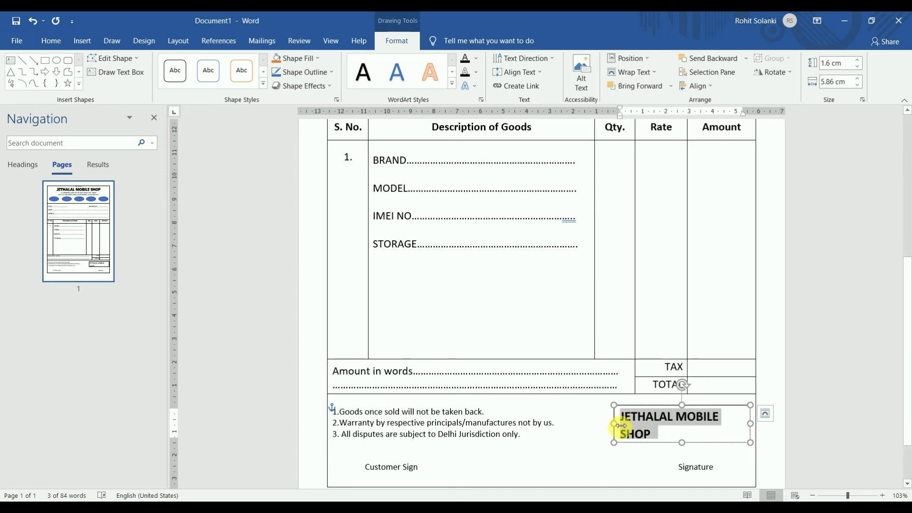
drag(712, 410, 717, 420)
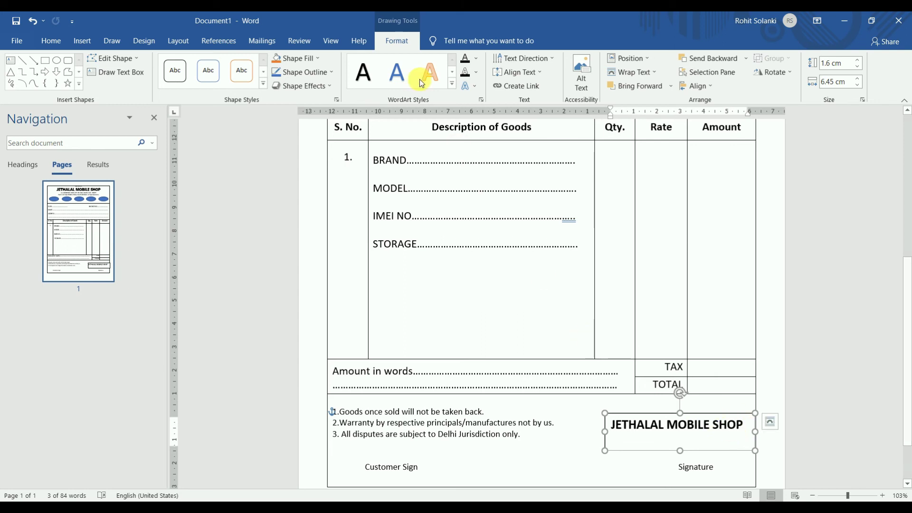
Remove the outline from the shop-name text box
click(327, 70)
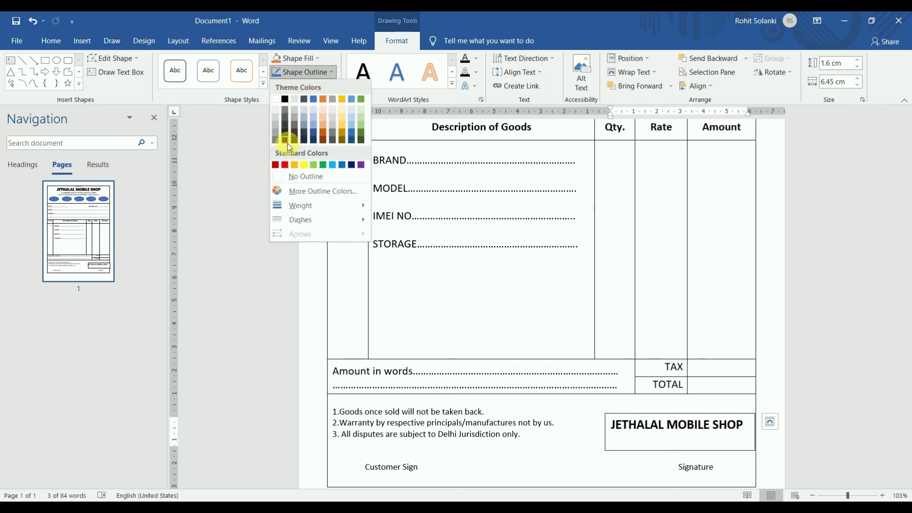
click(282, 178)
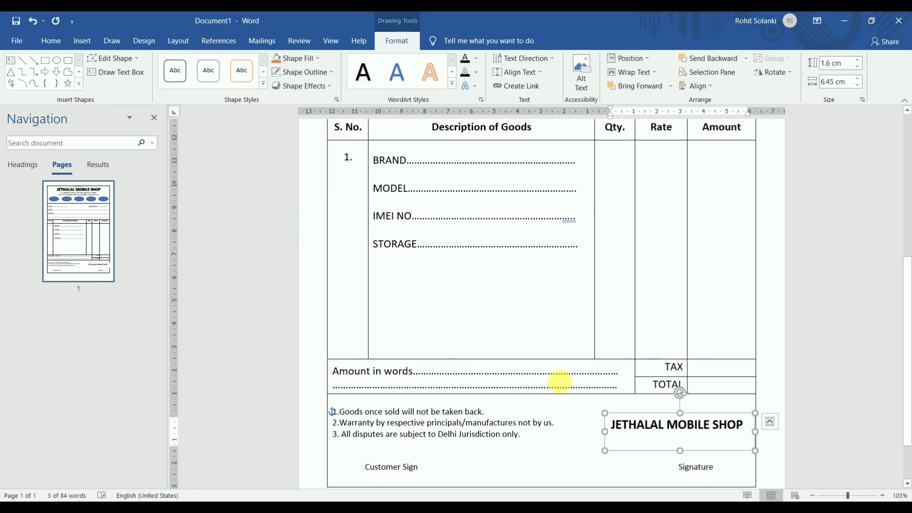
click(565, 433)
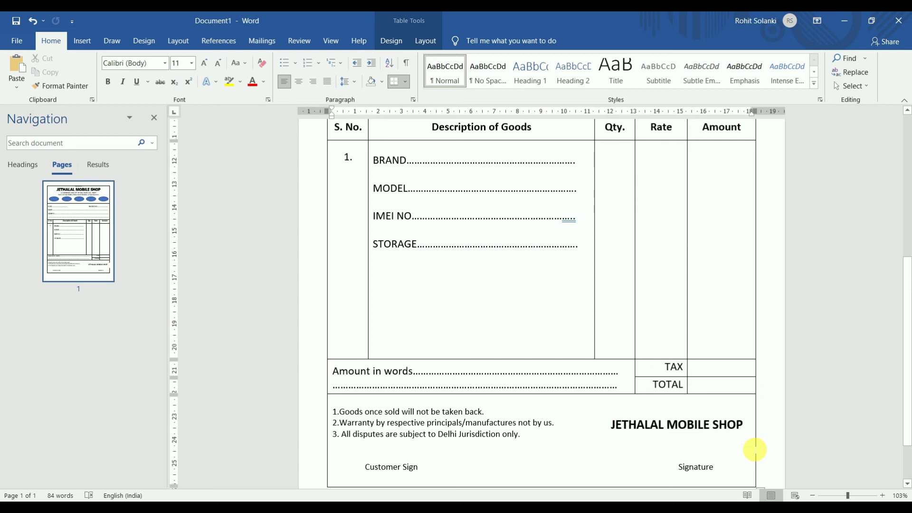
mouse_move(906, 366)
mouse_down()
mouse_move(907, 412)
mouse_move(908, 218)
mouse_up()
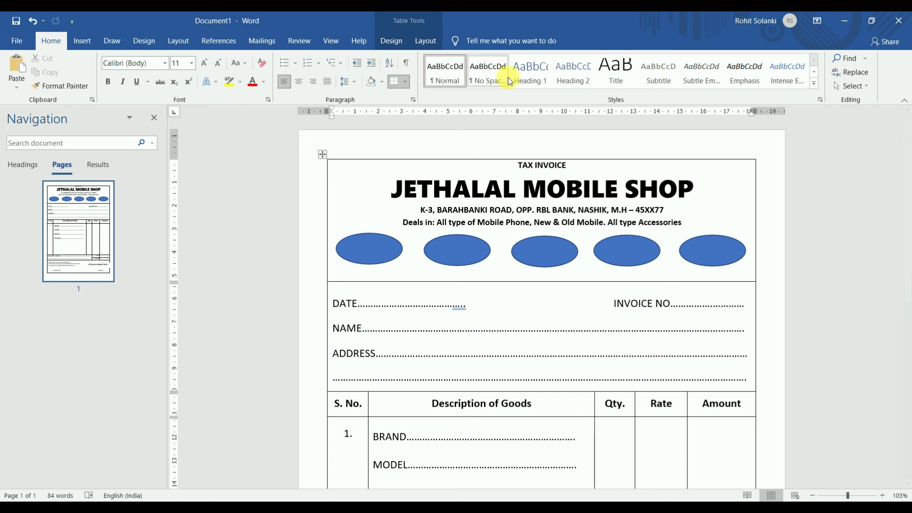
Draw a small text box at the header's top right and enter the shop's phone number
click(82, 42)
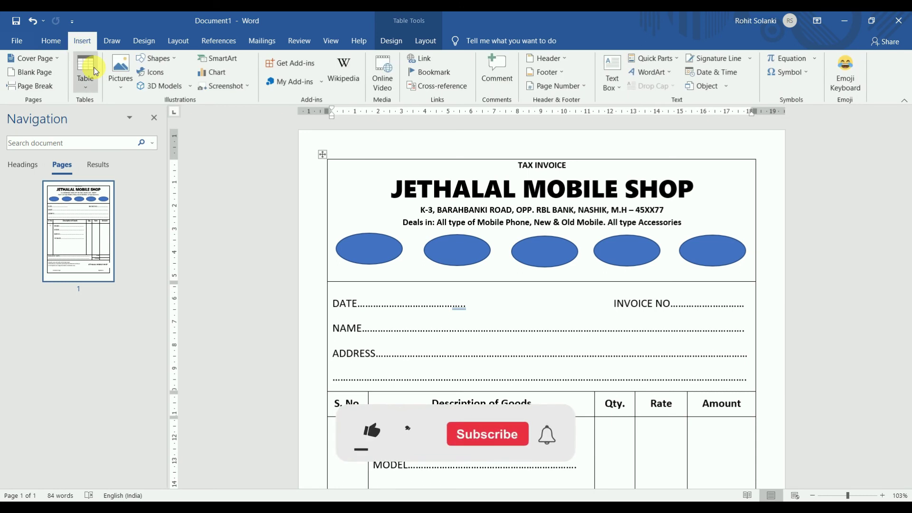
click(156, 59)
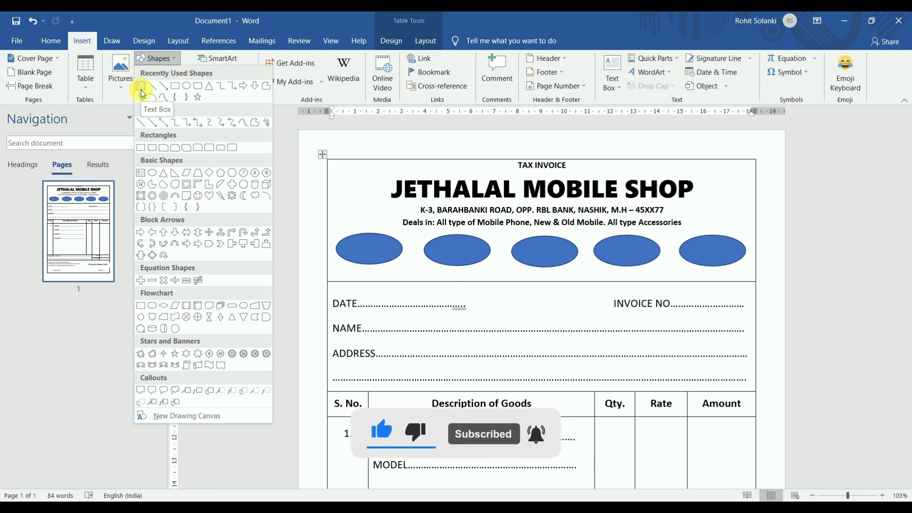
click(142, 94)
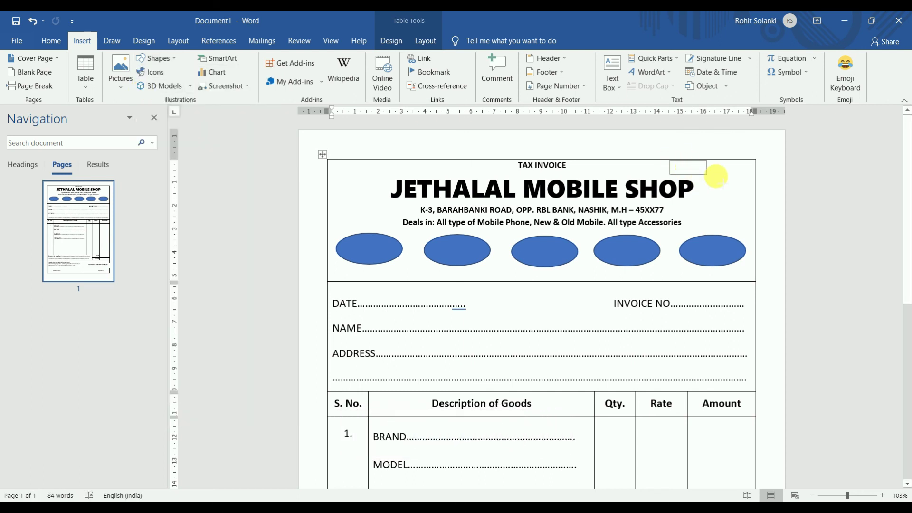
drag(670, 160, 755, 178)
text(8888888888)
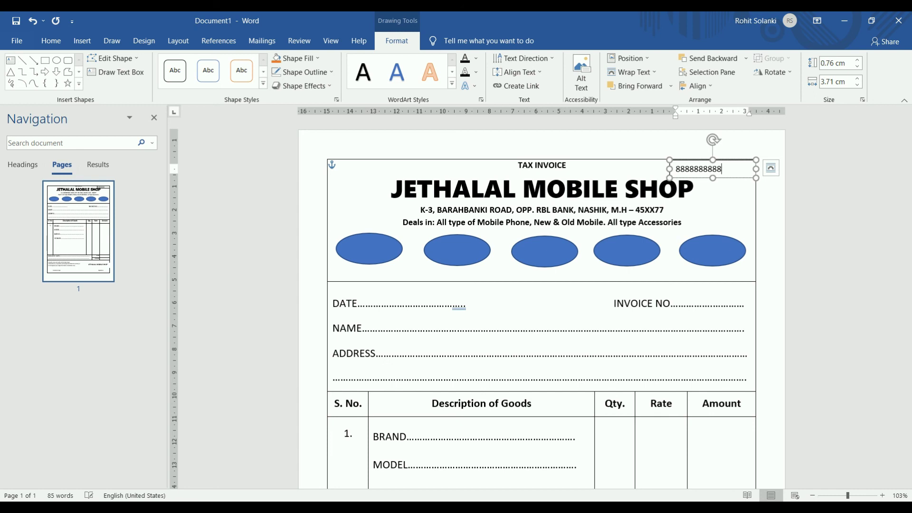
text(8)
Remove the phone-number box's outline and set its text-wrapping style
click(295, 74)
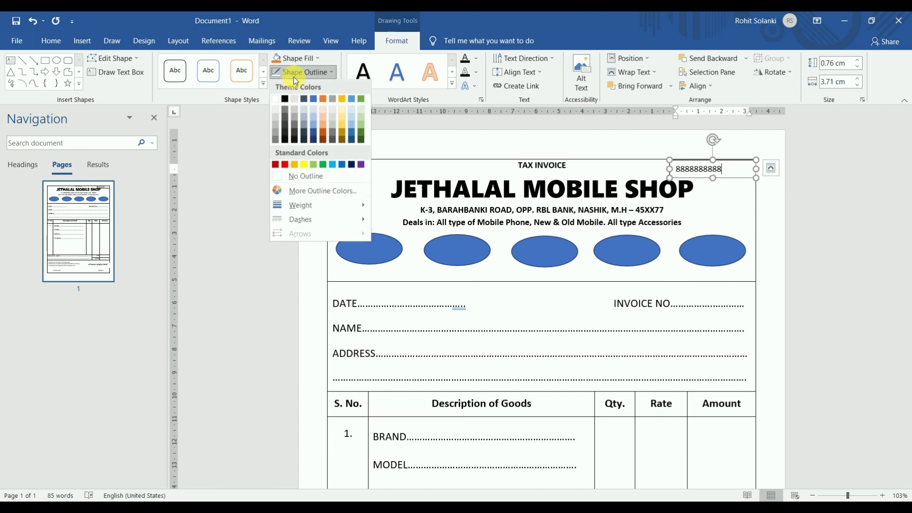
click(300, 176)
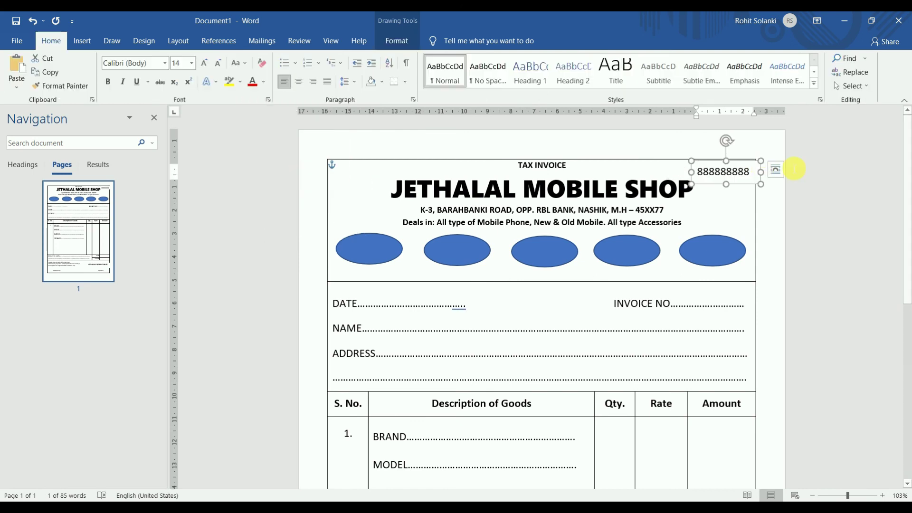
click(776, 169)
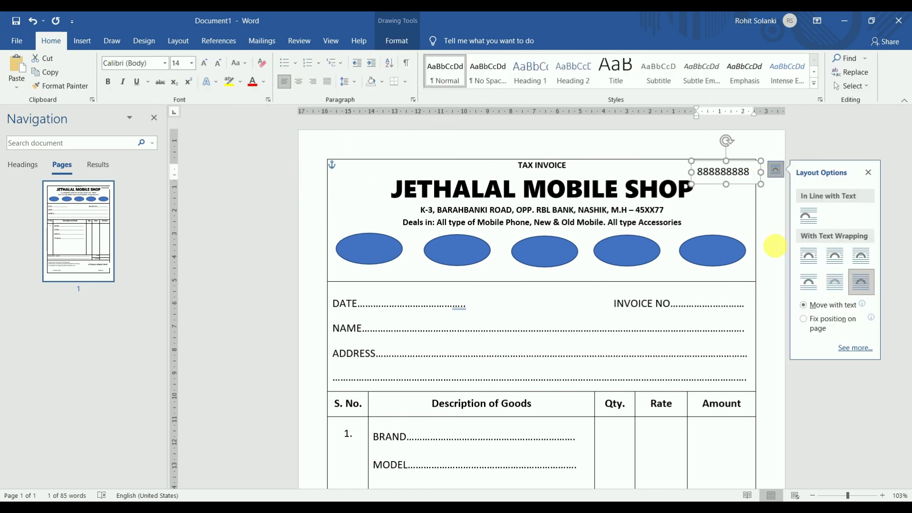
click(837, 283)
click(754, 253)
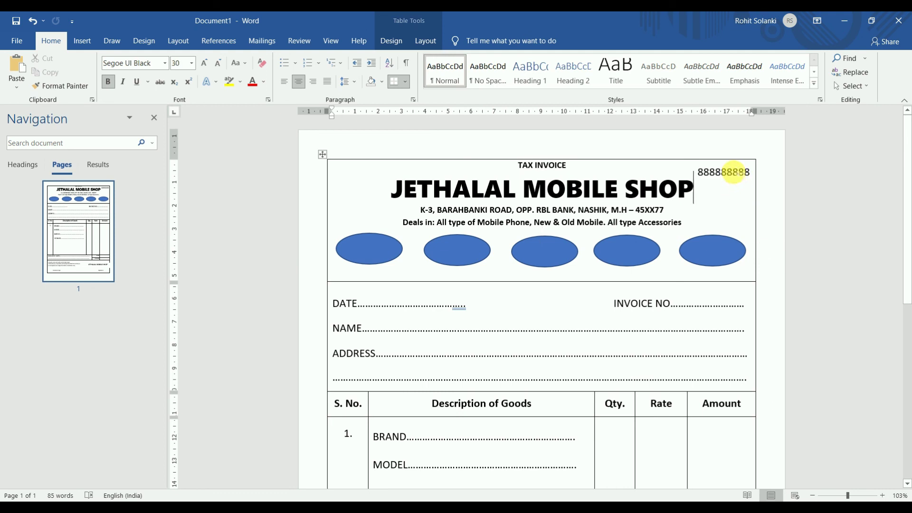
click(723, 172)
click(708, 177)
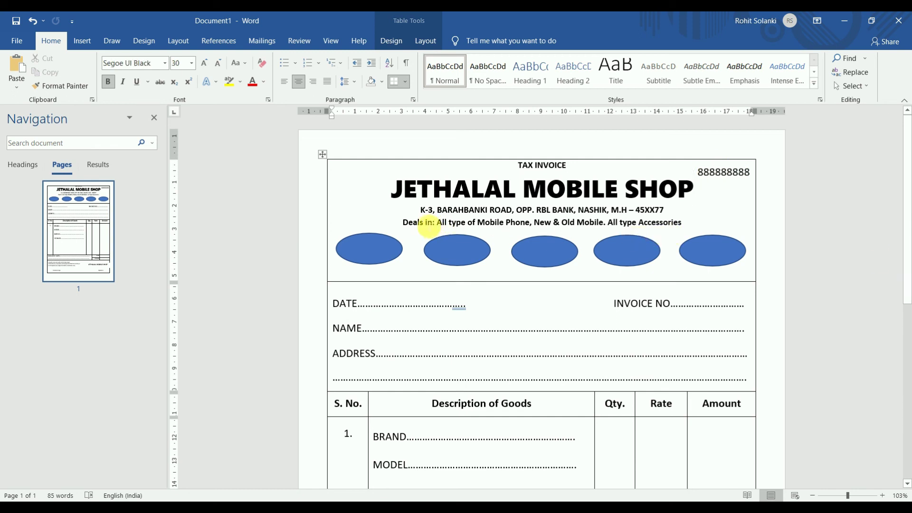
Fill the first blue oval with the SONY logo picture
click(366, 249)
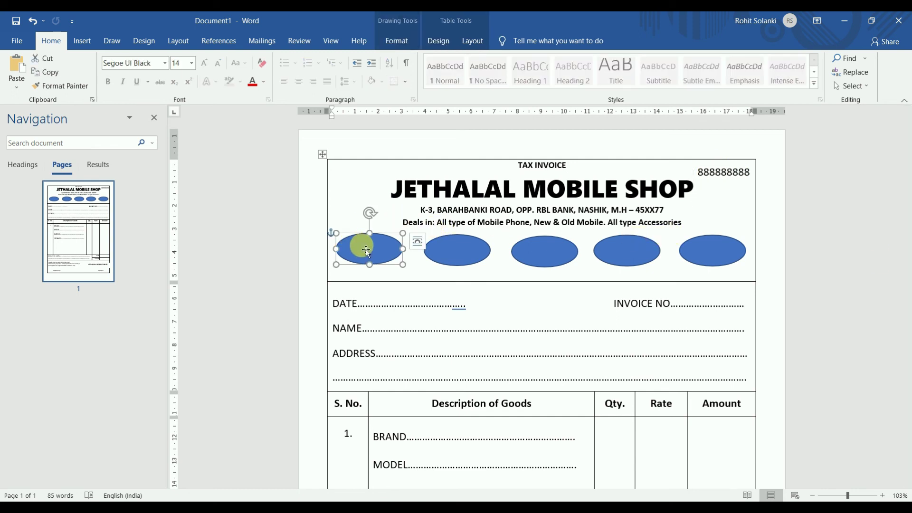
double_click(366, 250)
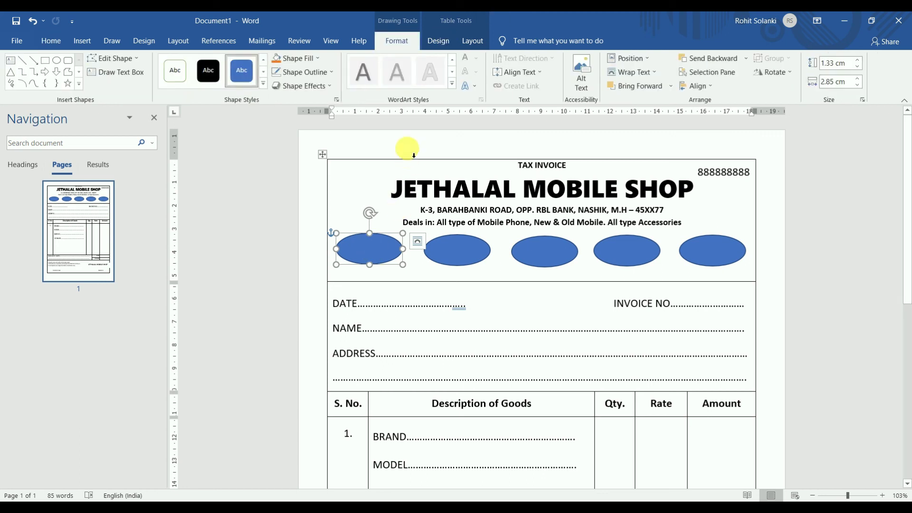
click(294, 58)
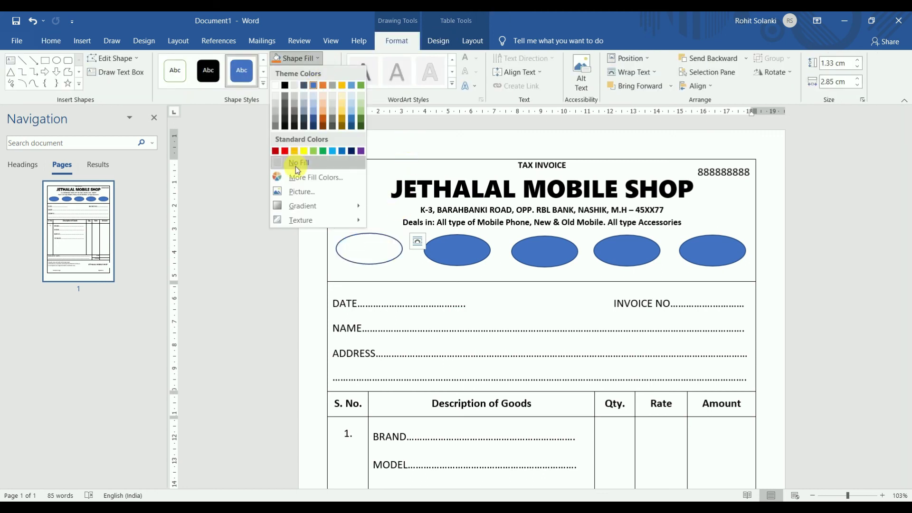
click(313, 191)
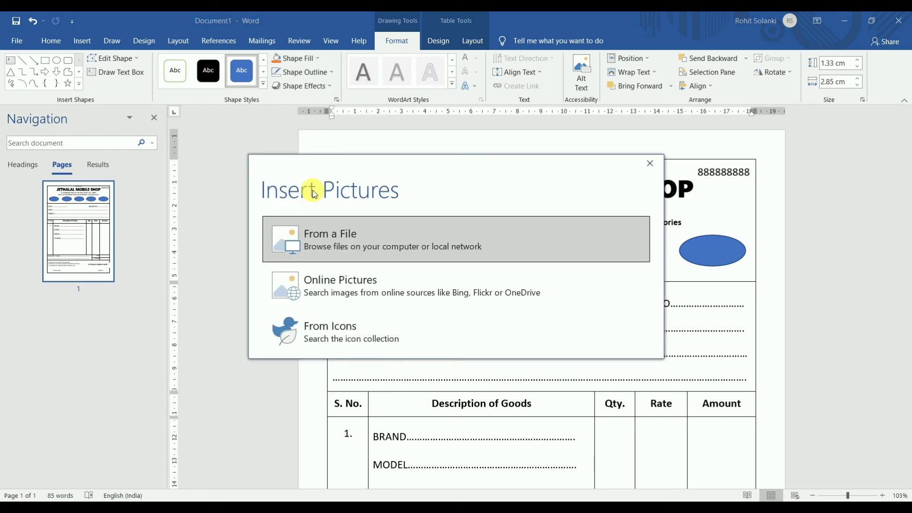
click(322, 249)
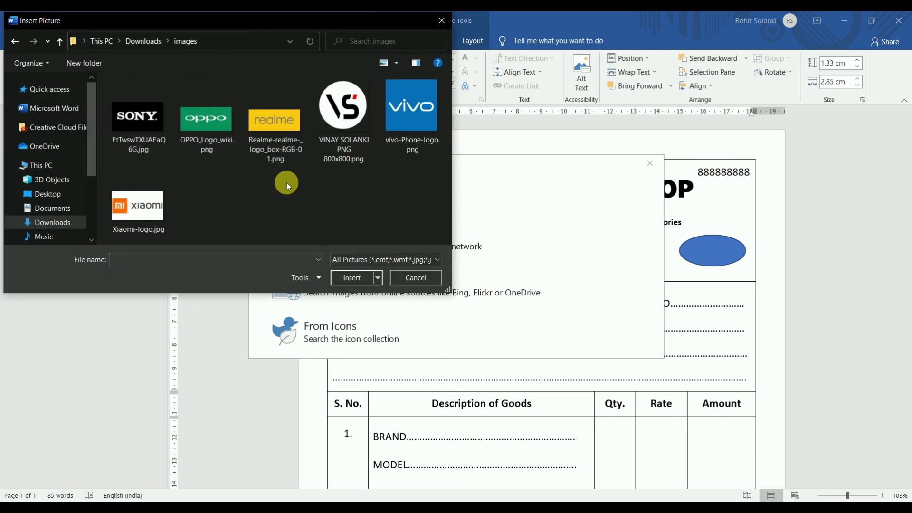
double_click(130, 132)
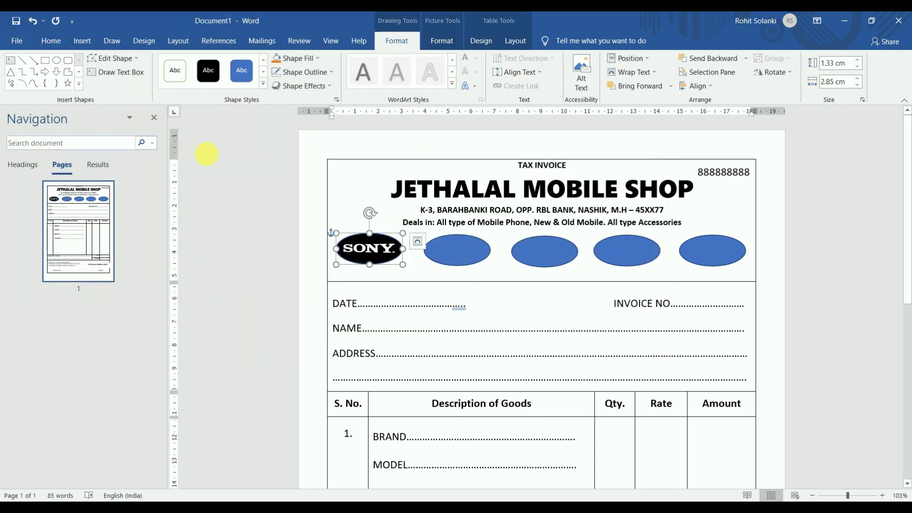
Fill the second oval with the OPPO logo and remove its outline
click(484, 250)
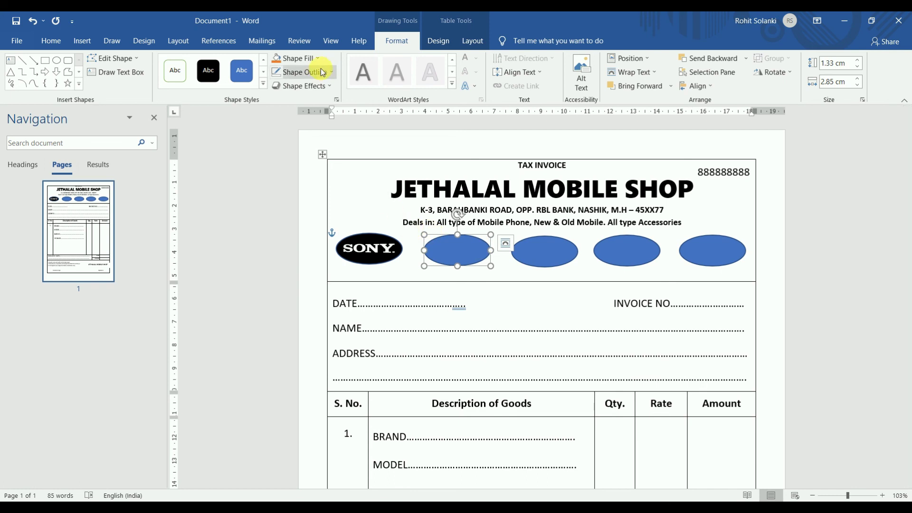
click(296, 58)
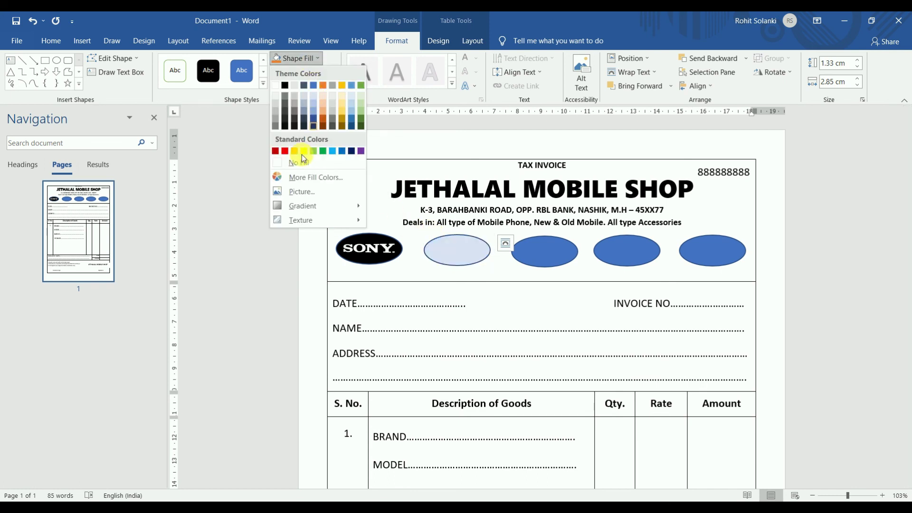
click(297, 190)
click(359, 224)
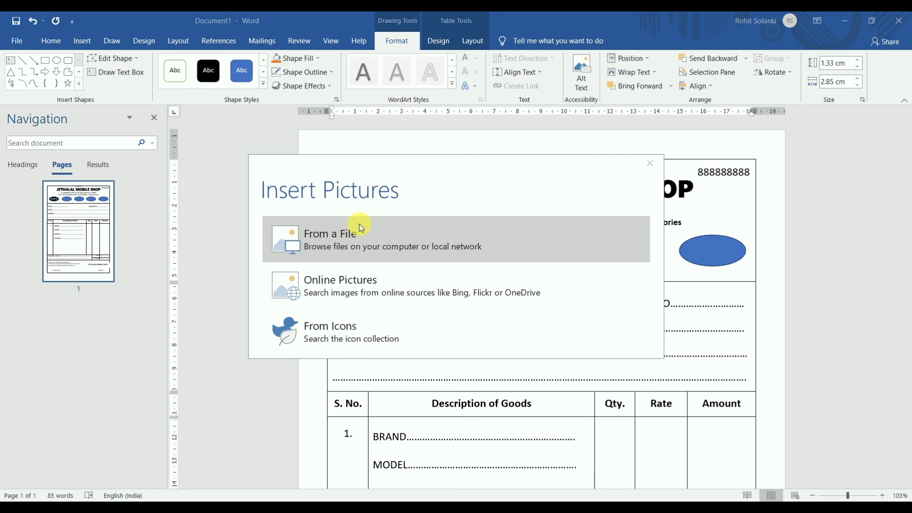
click(215, 120)
double_click(215, 120)
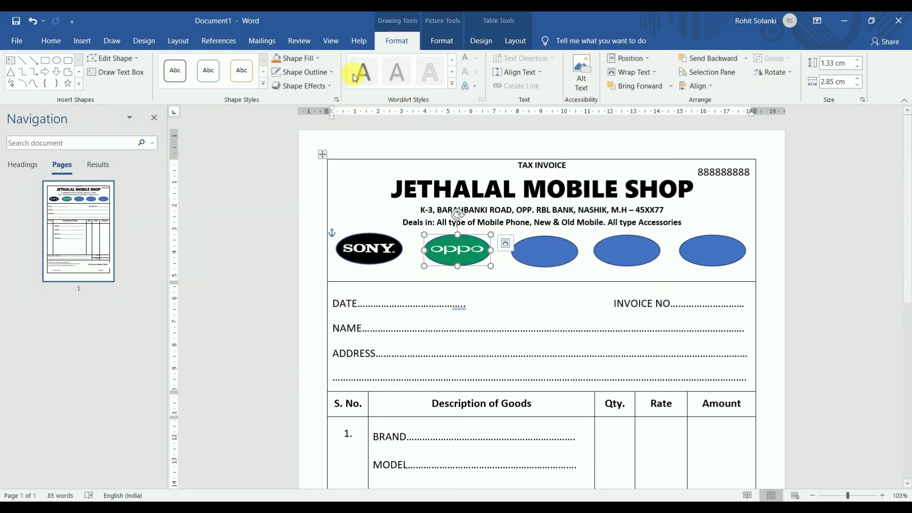
click(305, 73)
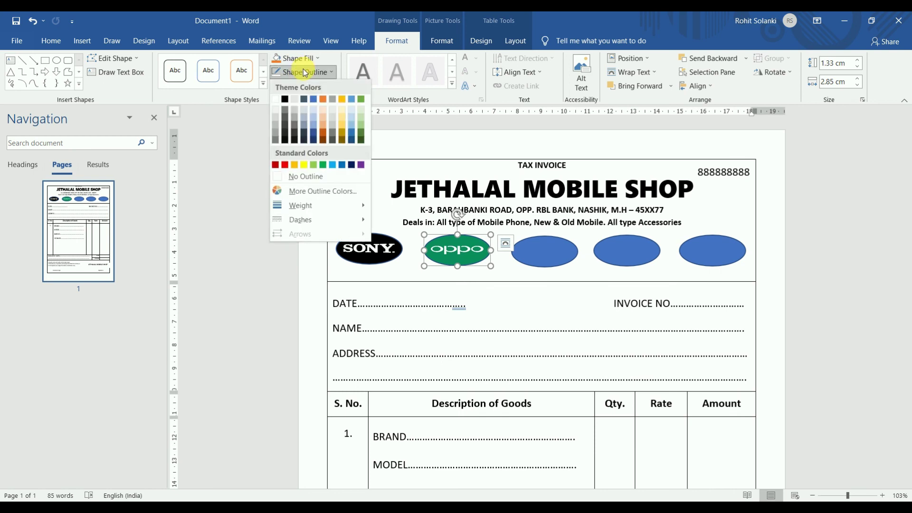
click(298, 179)
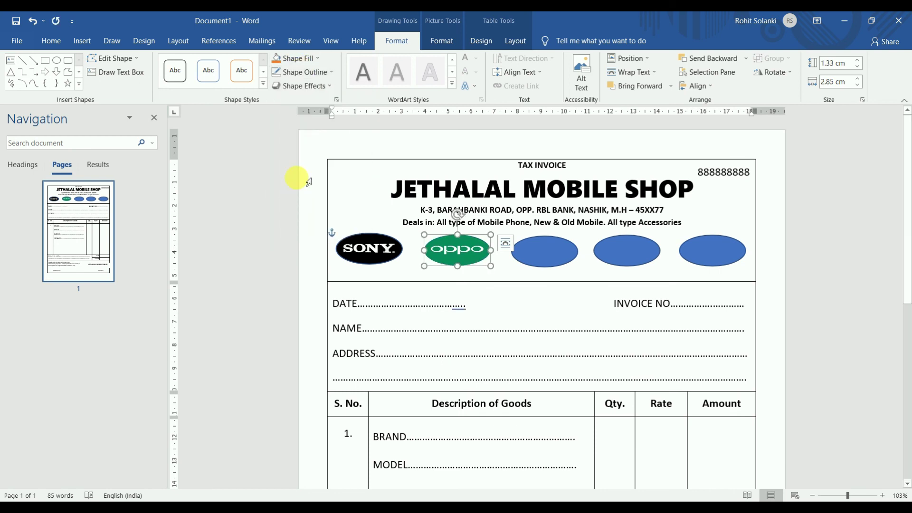
Fill the third oval with the realme logo picture
click(565, 251)
click(318, 58)
click(297, 192)
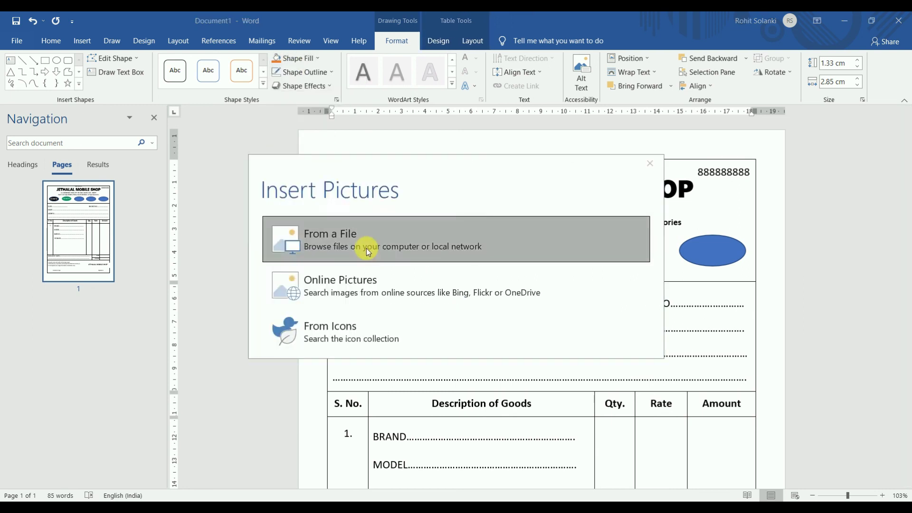
click(617, 245)
Fill the fourth oval with the vivo logo and remove its outline
click(295, 58)
click(294, 195)
double_click(414, 116)
click(318, 58)
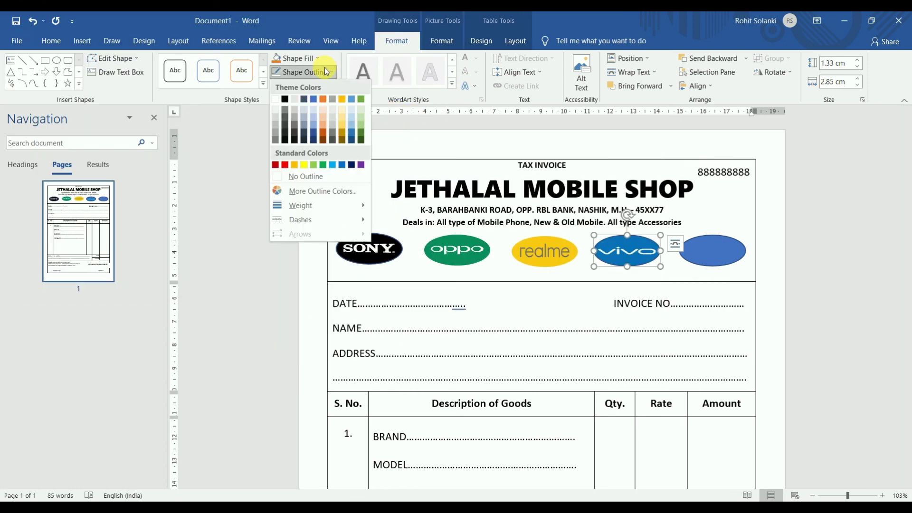
click(306, 187)
Fill the last oval with the Xiaomi logo picture
click(712, 250)
click(296, 58)
click(306, 193)
click(426, 251)
double_click(138, 209)
click(295, 58)
key(Escape)
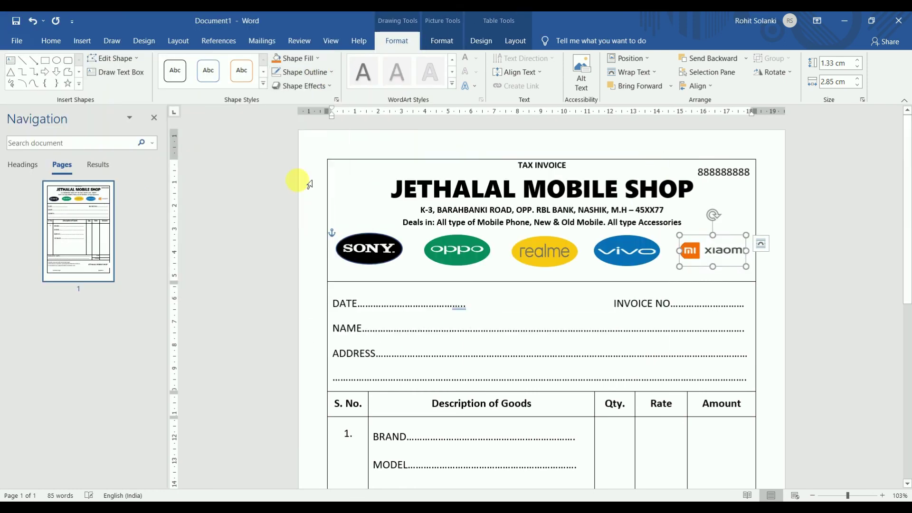
click(516, 288)
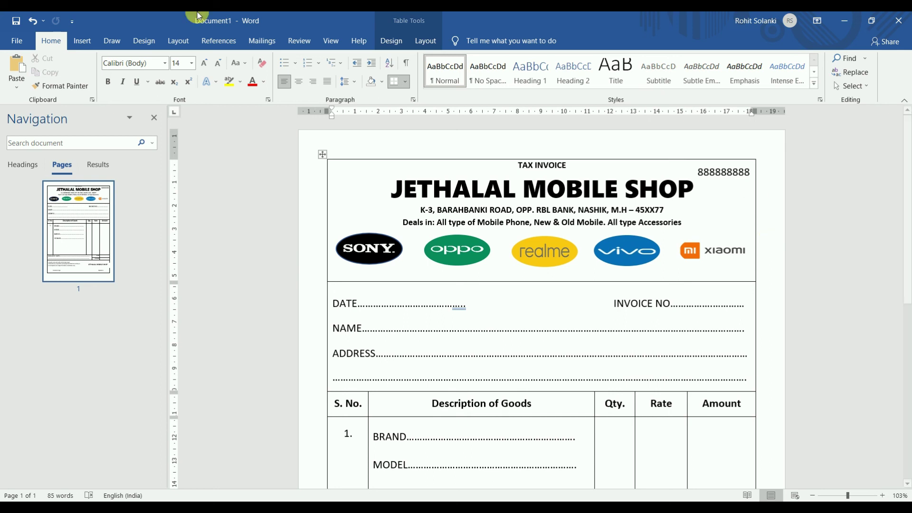
Draw a circle to the left of the shop name
click(82, 42)
click(161, 58)
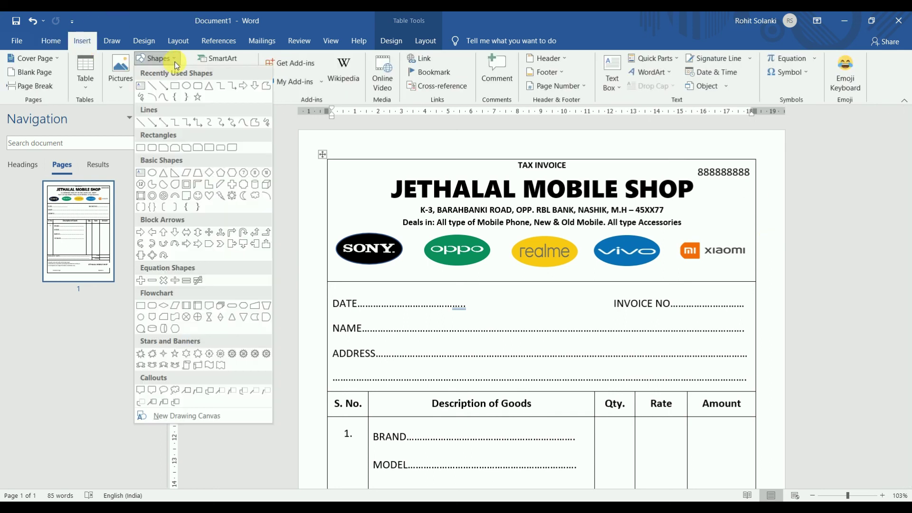
click(149, 161)
drag(338, 167, 395, 243)
drag(386, 213, 388, 218)
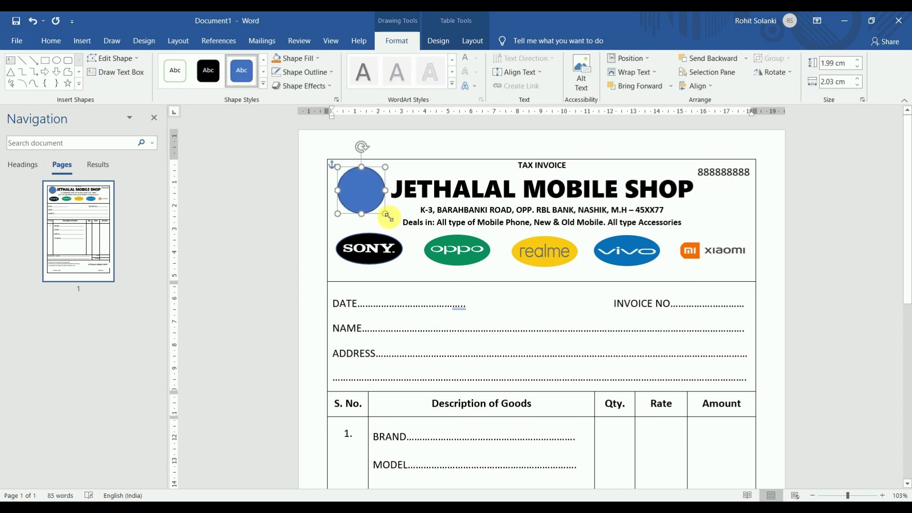
Fill the circle with the shop logo picture and remove its outline
click(317, 58)
click(299, 189)
click(333, 235)
double_click(336, 126)
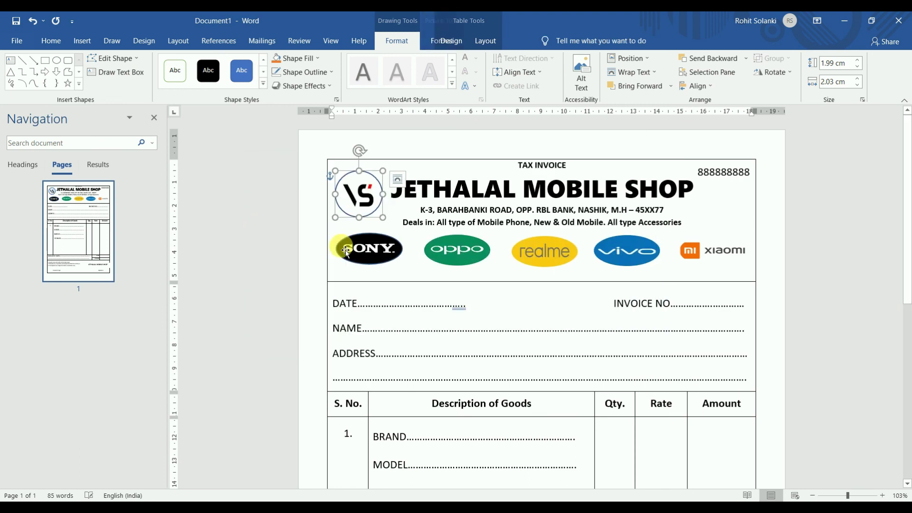
click(316, 72)
click(295, 187)
click(889, 288)
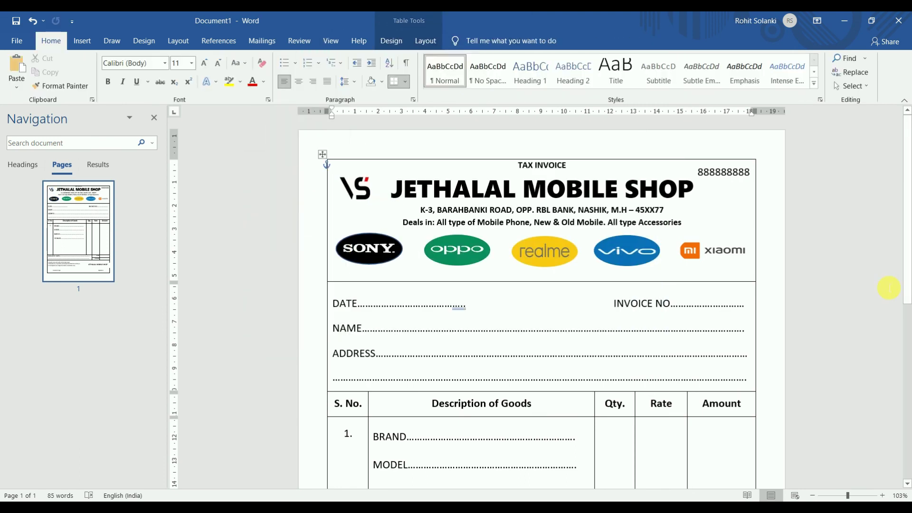
mouse_move(908, 184)
mouse_down()
mouse_move(907, 391)
mouse_move(907, 142)
mouse_up()
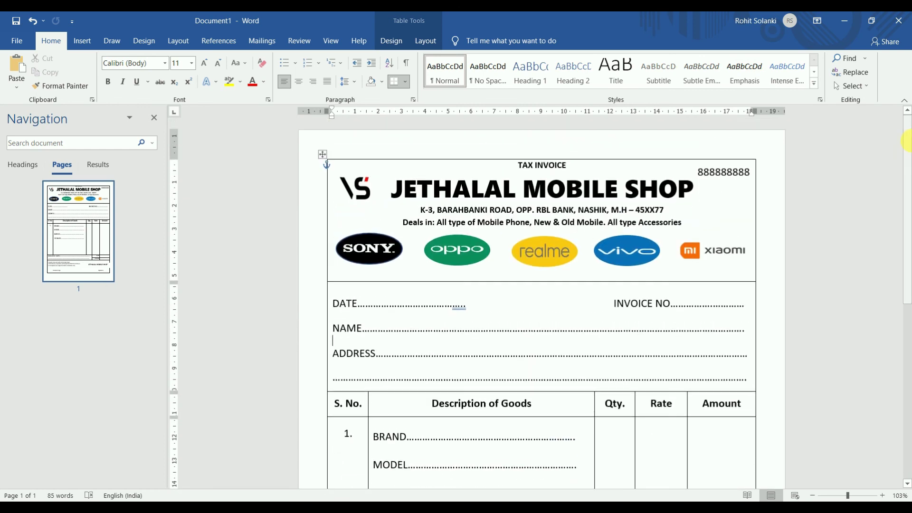
Save the invoice as TAX INVOICE.pdf and open it
key(ctrl+shift+s)
click(13, 41)
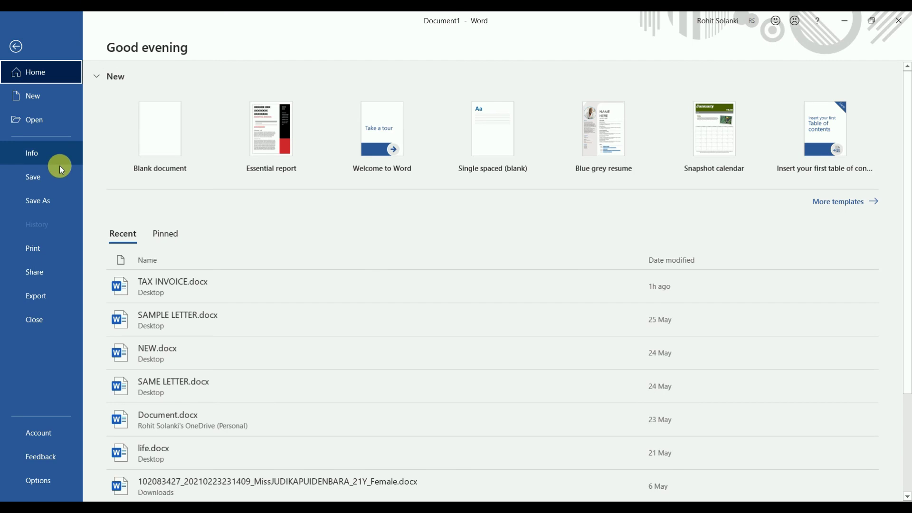
click(36, 202)
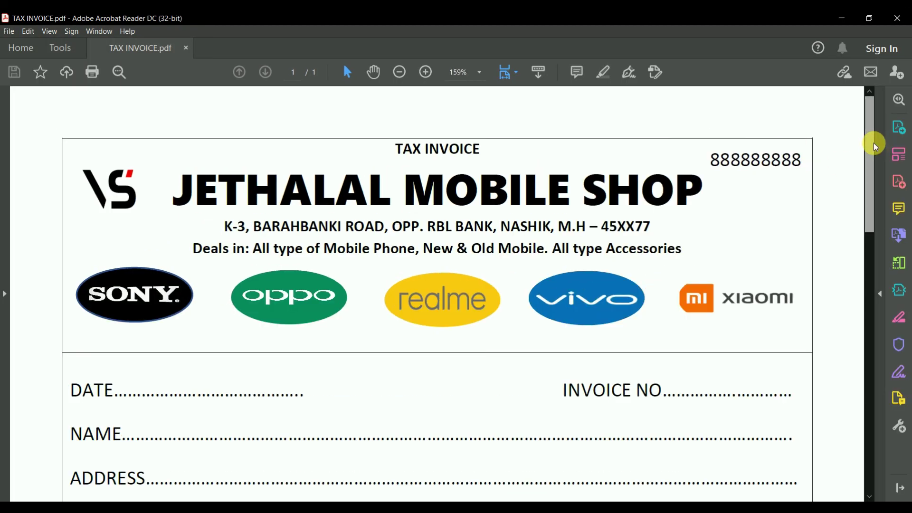
mouse_move(877, 147)
mouse_down()
mouse_move(894, 446)
mouse_move(889, 423)
mouse_up()
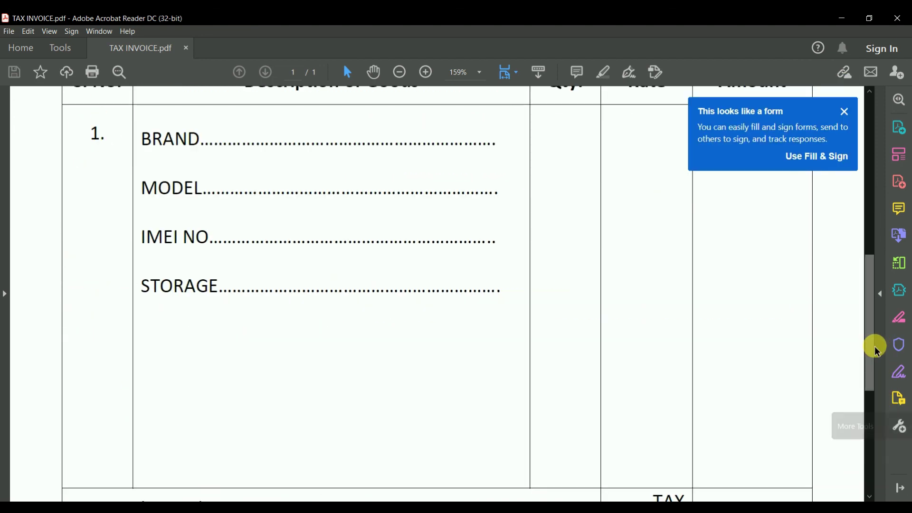